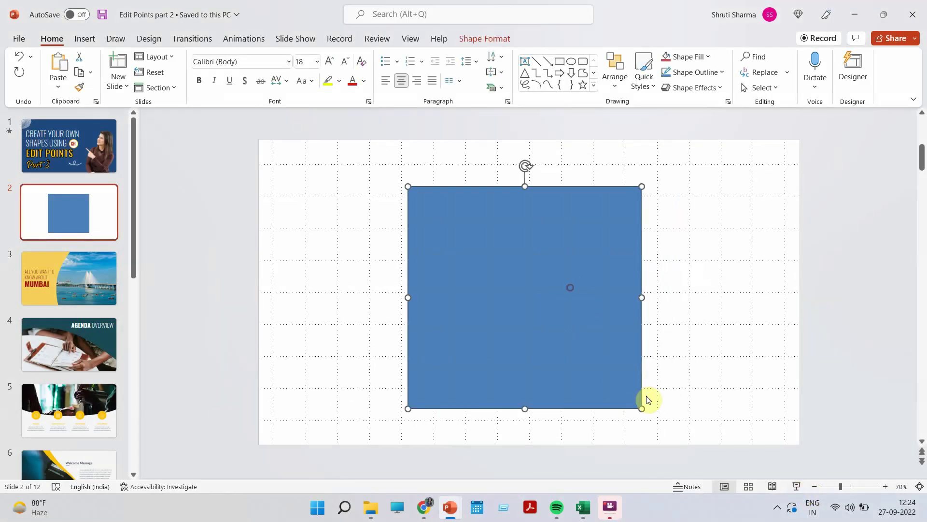
Step: Shrink the blue square, move it left, and duplicate it
left_click_drag(642, 408, 604, 368)
left_click_drag(534, 292, 412, 297)
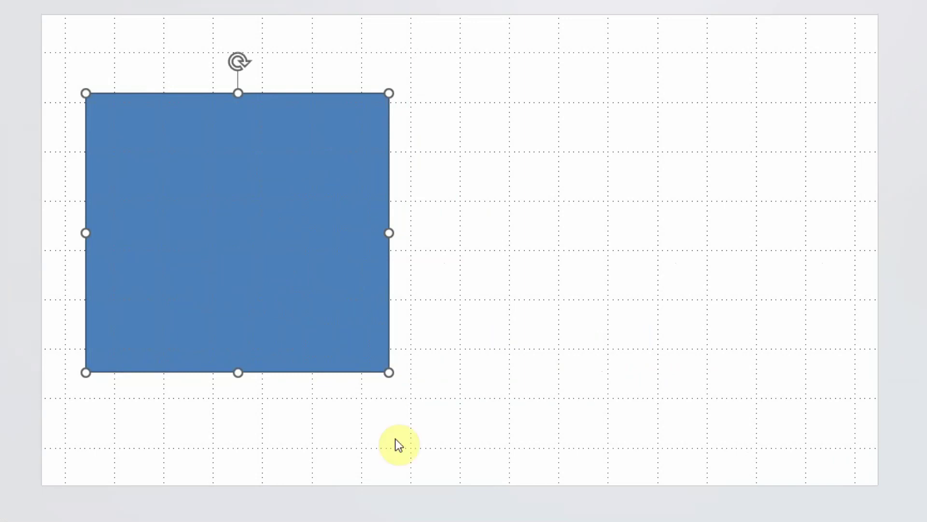
key("ctrl+d")
Step: Drag the left square's corner points to reshape it into a slanted trapezoid
right_click(166, 138)
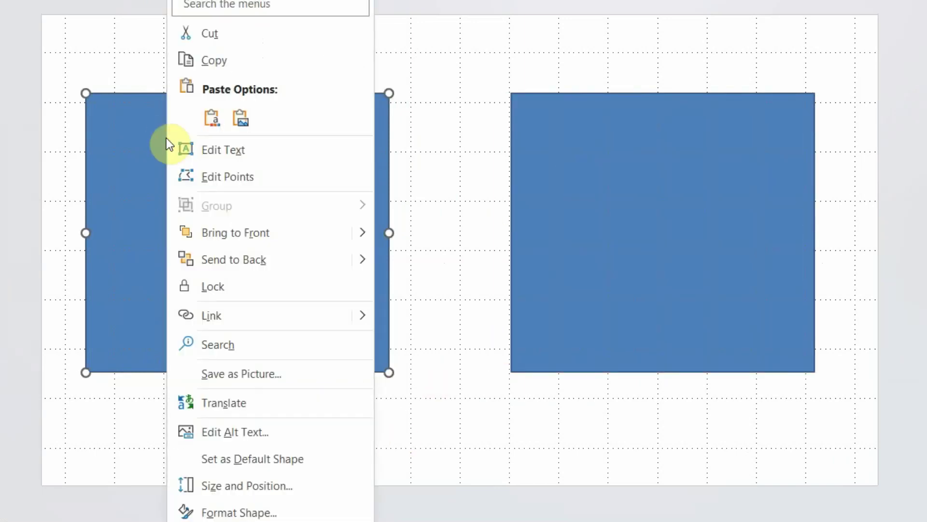
left_click(211, 177)
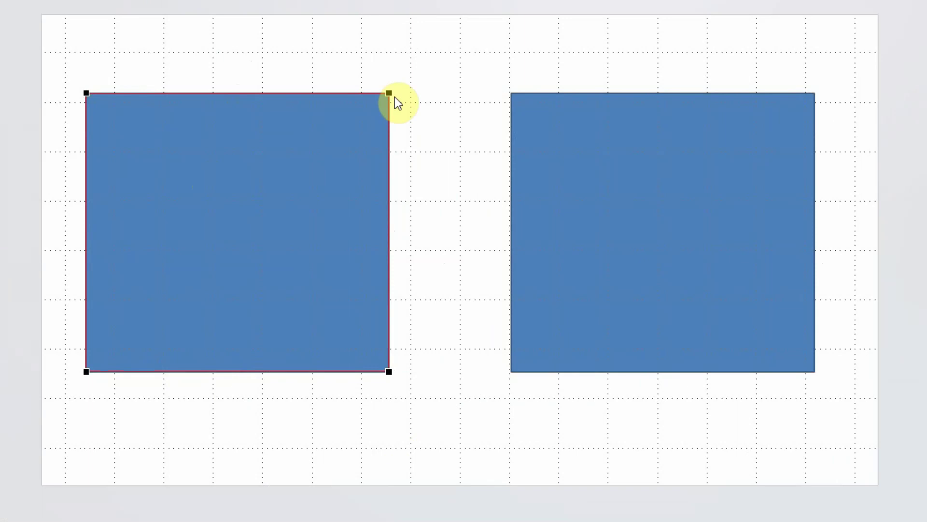
left_click_drag(393, 97, 433, 50)
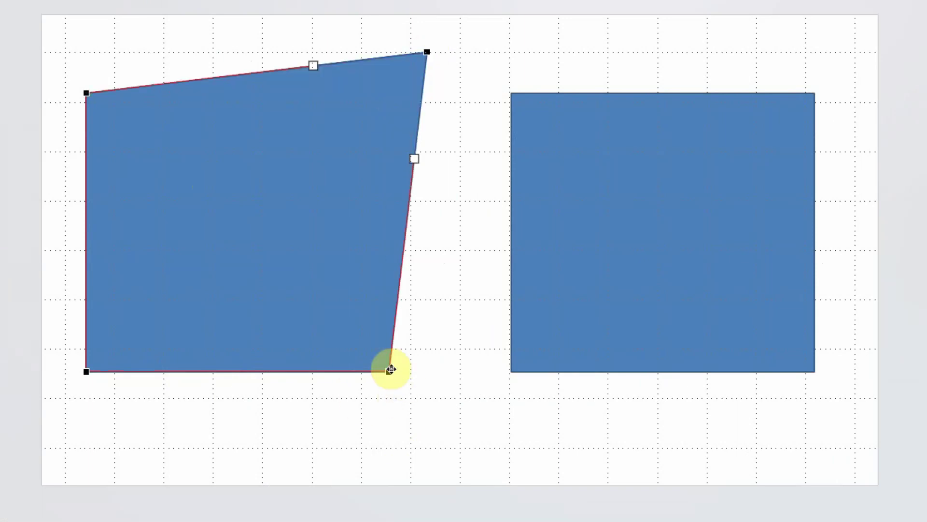
left_click_drag(390, 371, 473, 483)
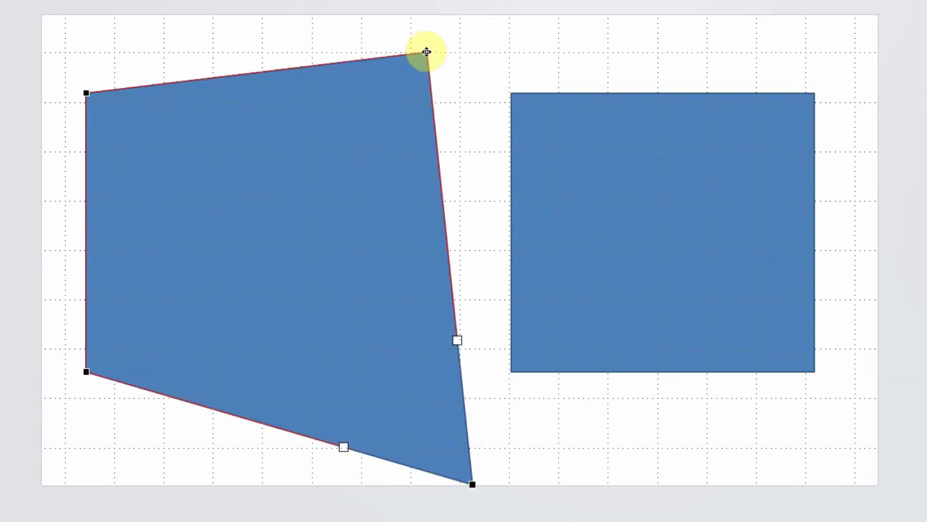
left_click_drag(427, 51, 489, 16)
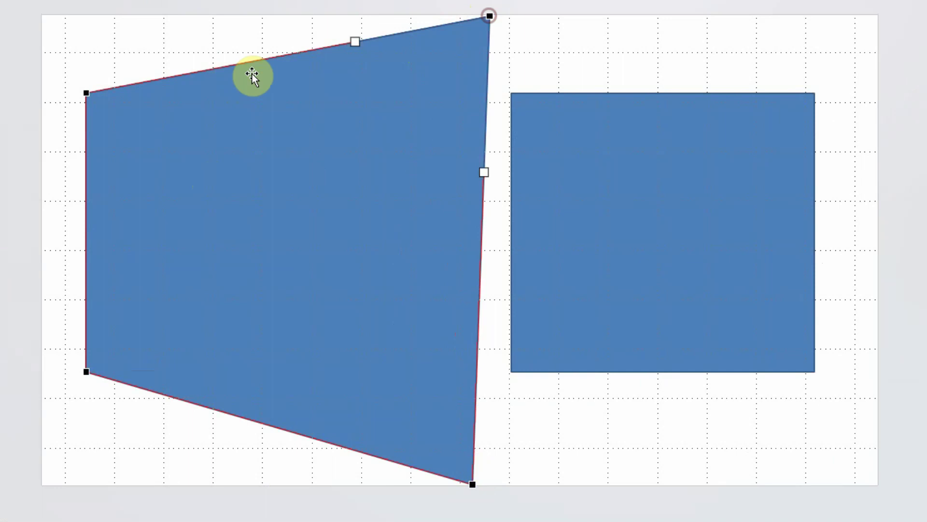
left_click_drag(85, 93, 66, 162)
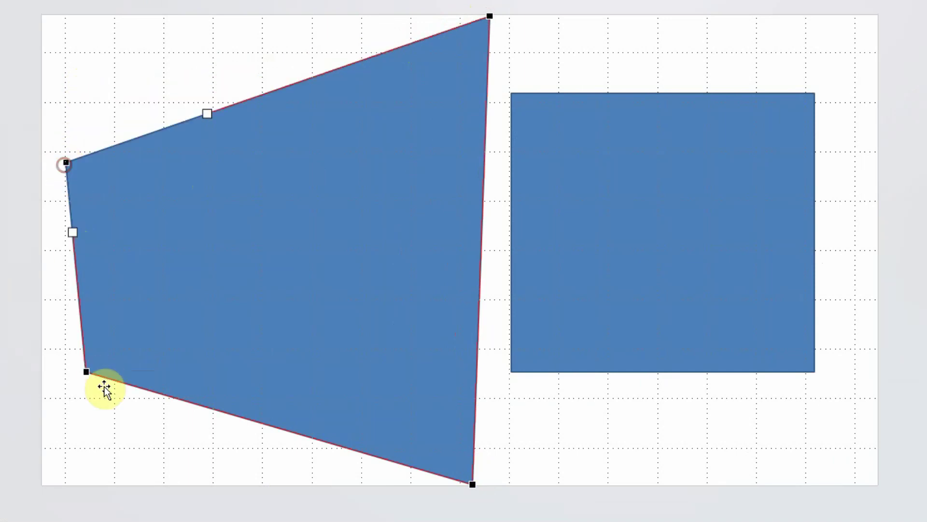
left_click_drag(86, 372, 66, 365)
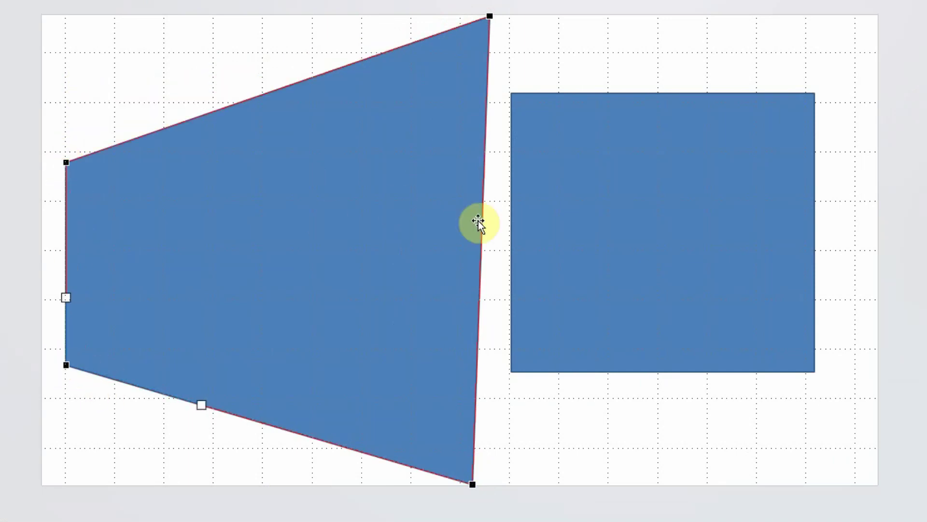
Step: Notch the right square's top and bottom edges into a bowtie, then go to the Mumbai slide
left_click(628, 196)
right_click(627, 195)
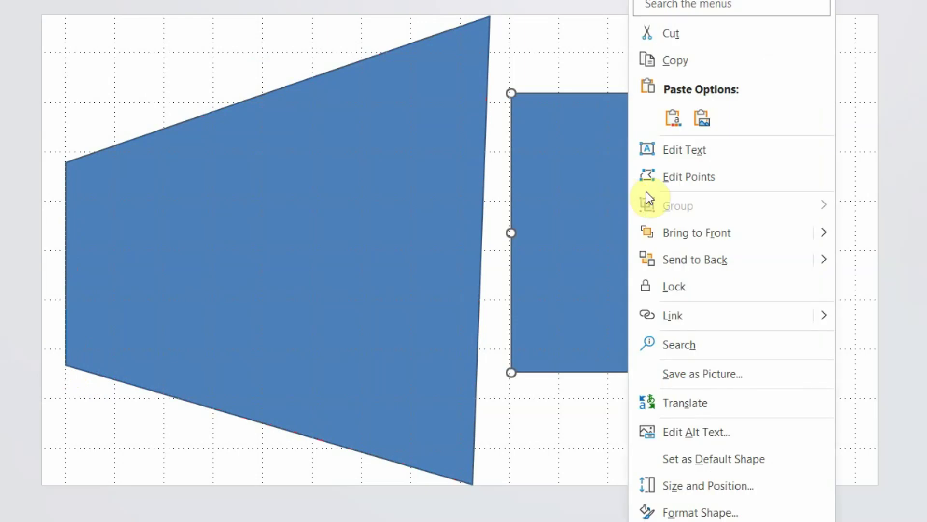
left_click(678, 177)
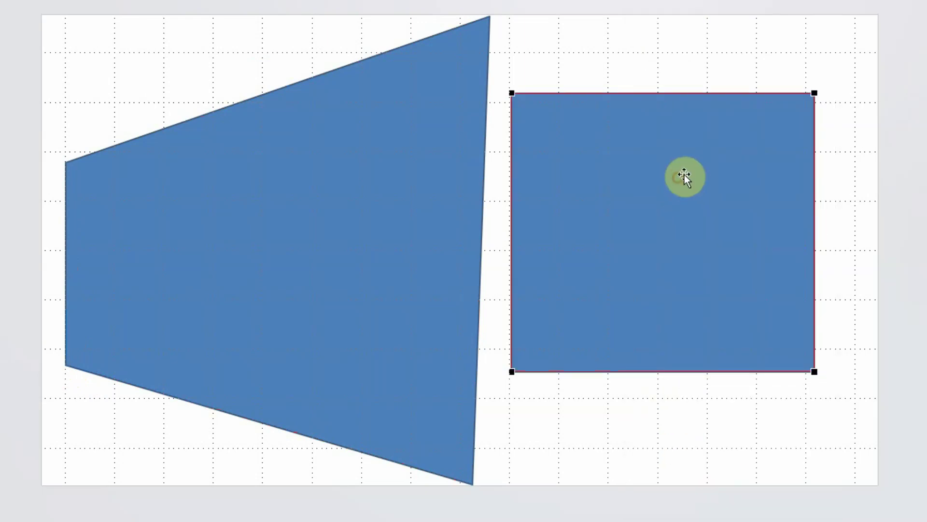
right_click(665, 93)
left_click(695, 106)
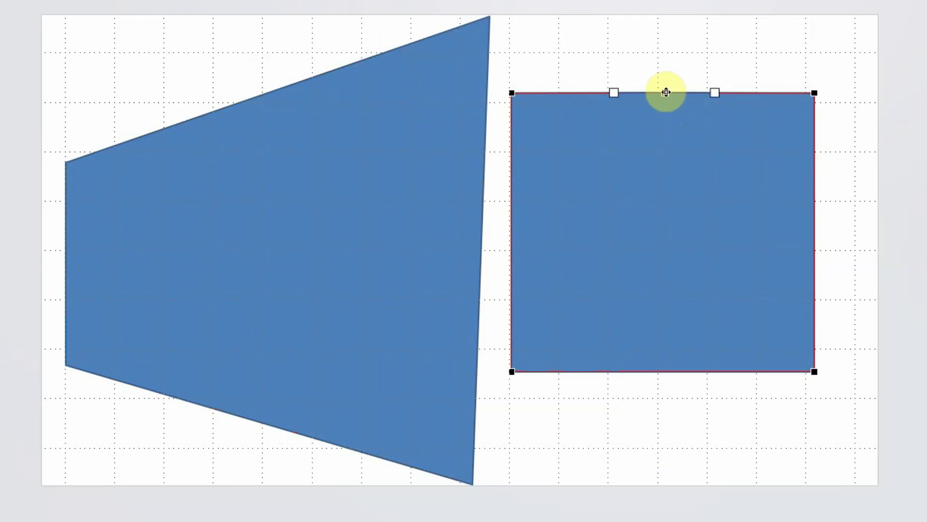
left_click_drag(666, 93, 664, 227)
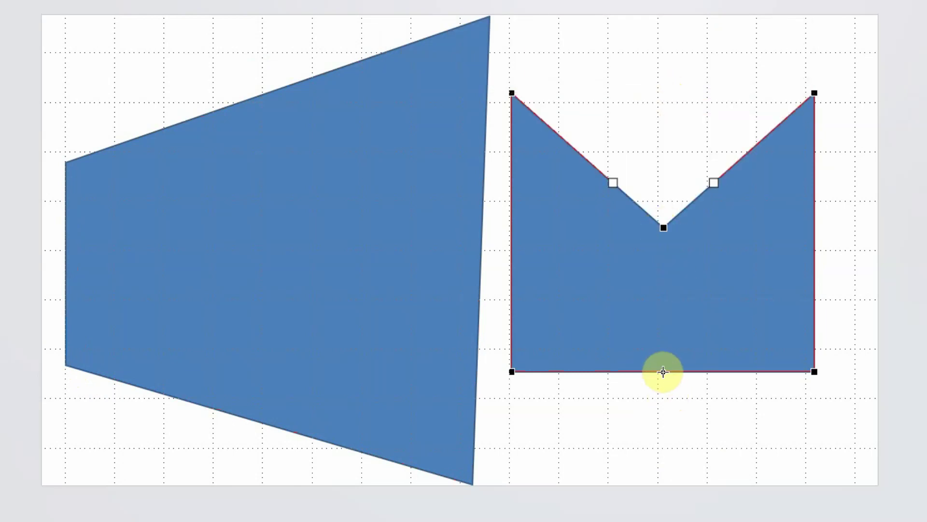
left_click_drag(663, 371, 665, 230)
left_click(62, 282)
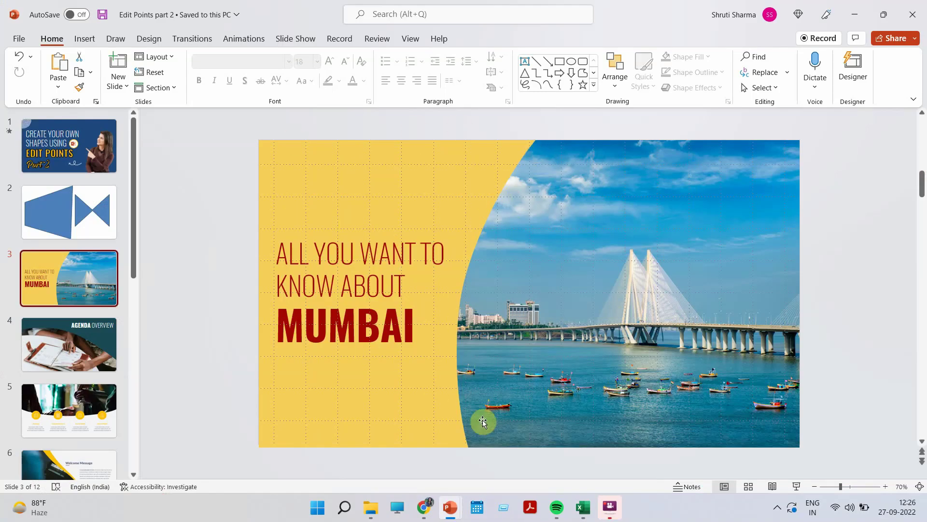
Step: Draw a rectangle over the left half of the Mumbai slide
left_click(183, 280)
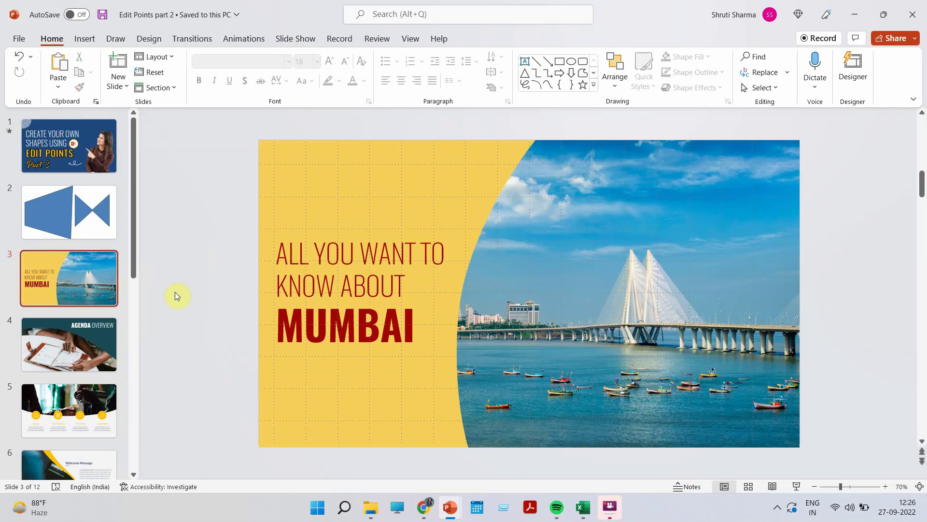
left_click(82, 41)
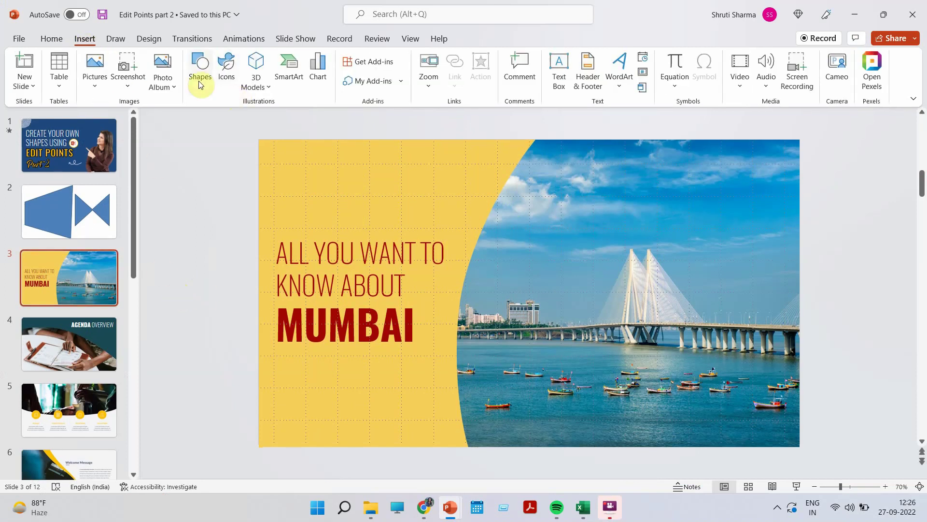
left_click(198, 77)
left_click(226, 120)
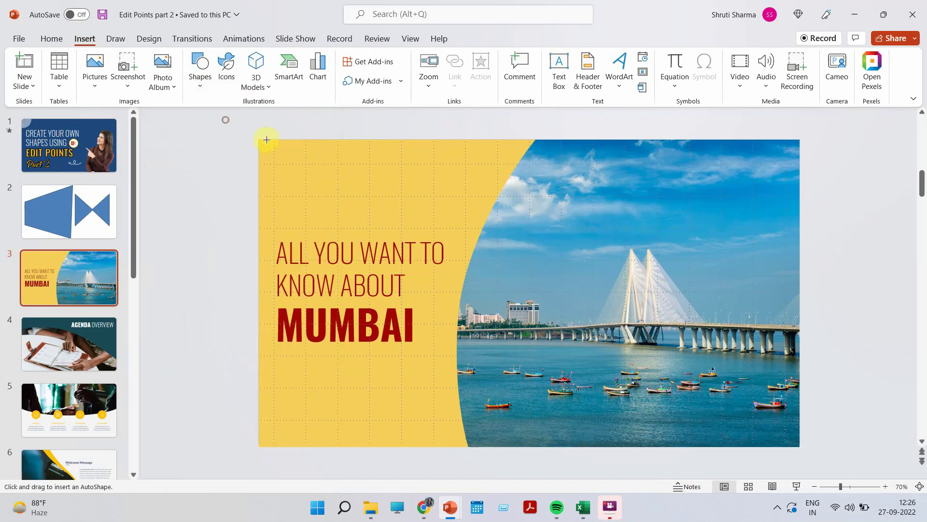
left_click_drag(273, 151, 535, 448)
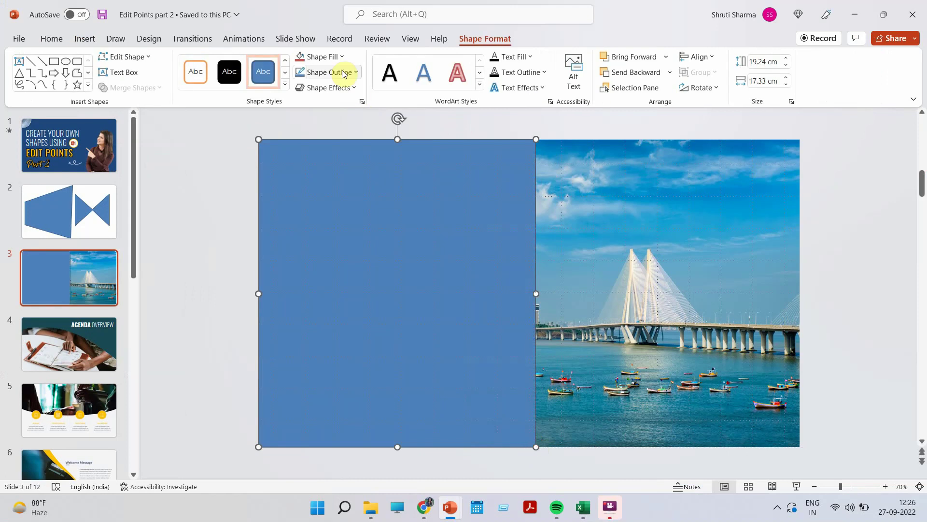
Step: Give the rectangle no fill and an orange outline
left_click(335, 60)
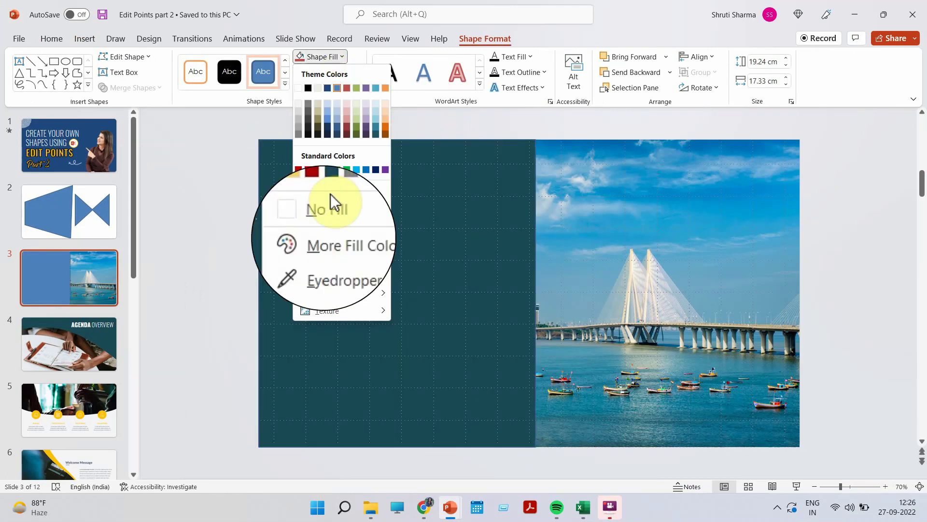
left_click(330, 202)
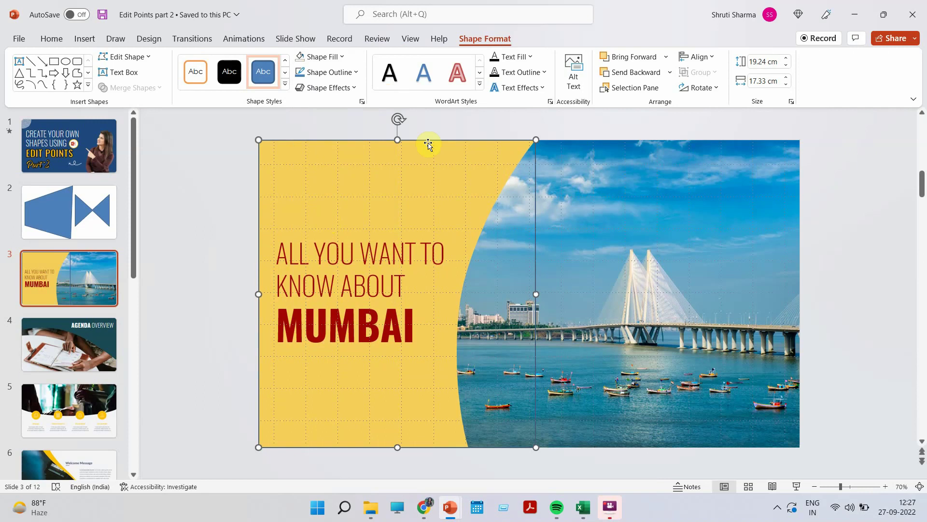
left_click(346, 73)
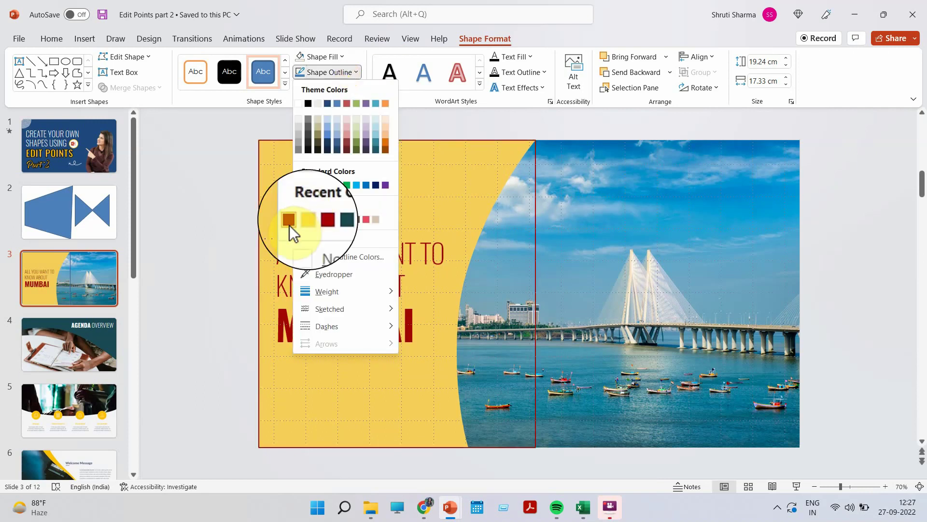
left_click(290, 219)
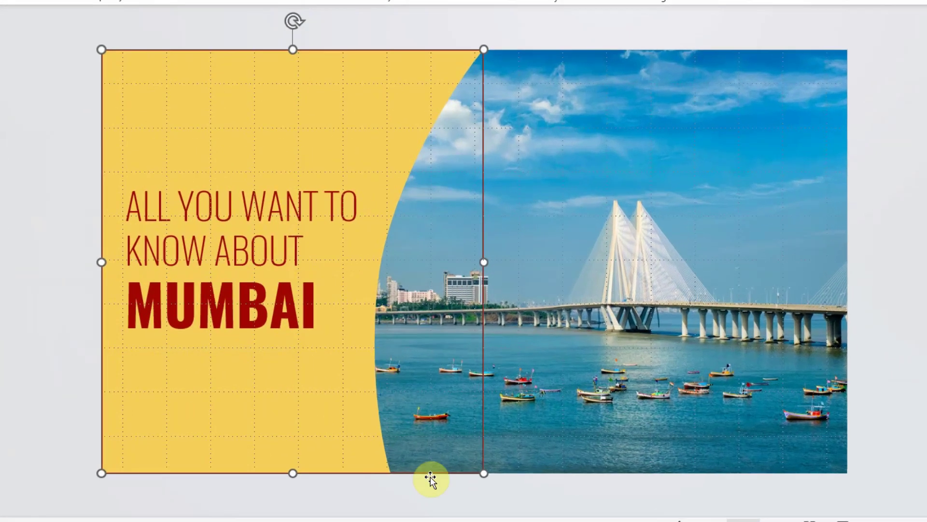
Step: Bring up the outlined rectangle's context menu to start editing its points
right_click(484, 475)
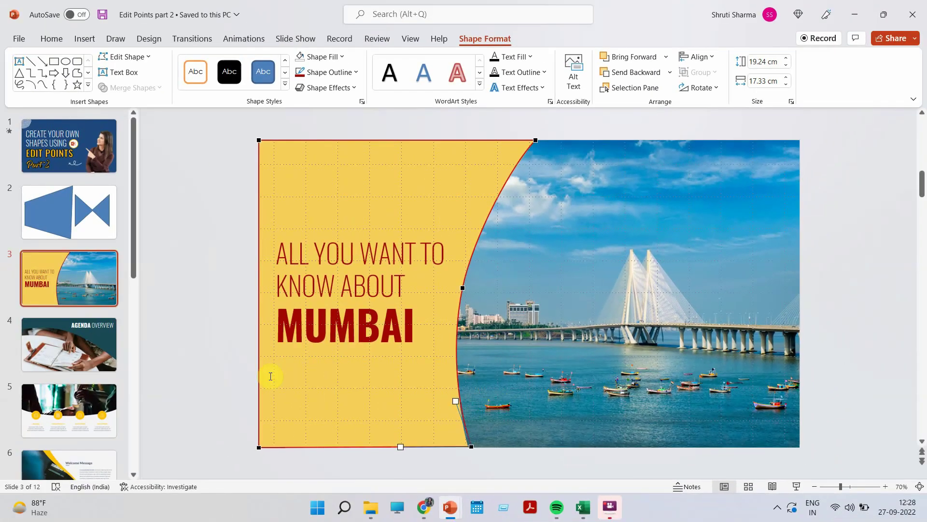
Step: Add a blank slide after the Mumbai slide and paste the curved shape onto it
left_click(88, 314)
key("Return")
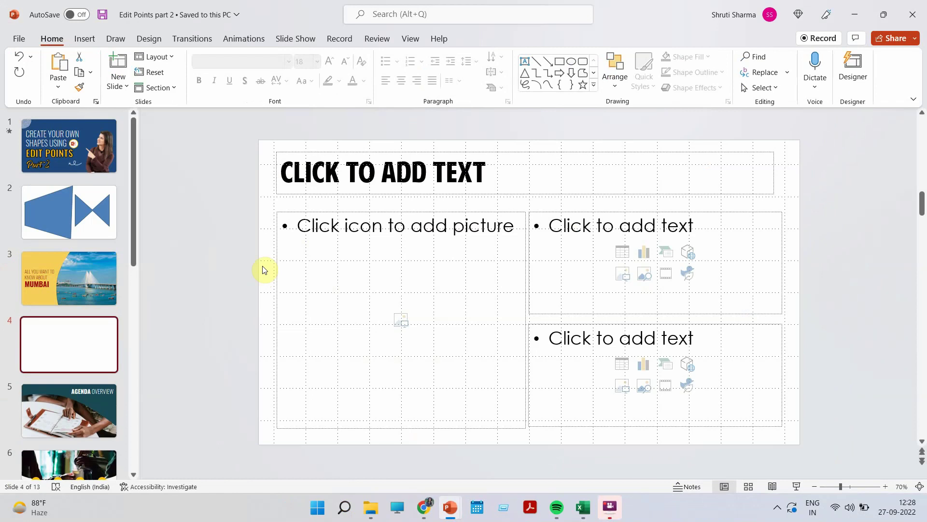
left_click(248, 269)
key("ctrl+a")
key("Delete")
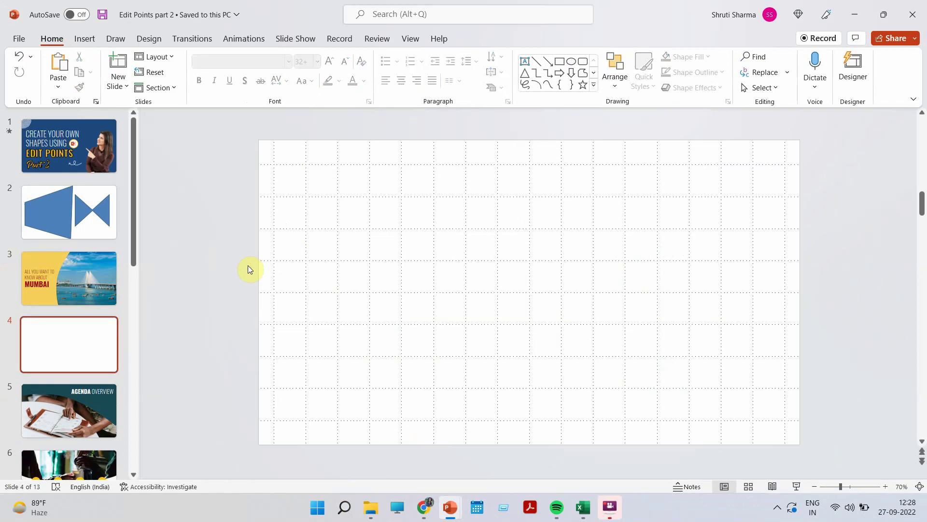
key("ctrl+v")
left_click(683, 307)
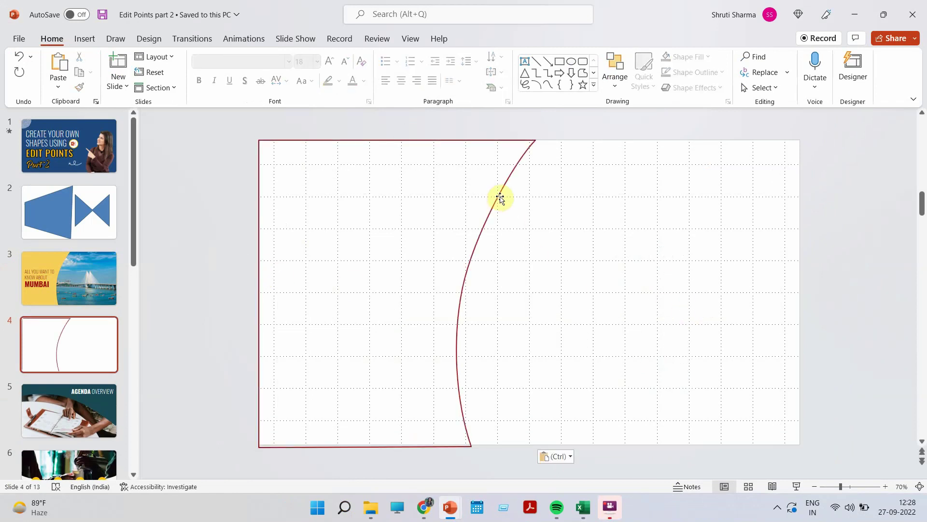
Step: Fill the curved shape blue
left_click(500, 198)
left_click(691, 56)
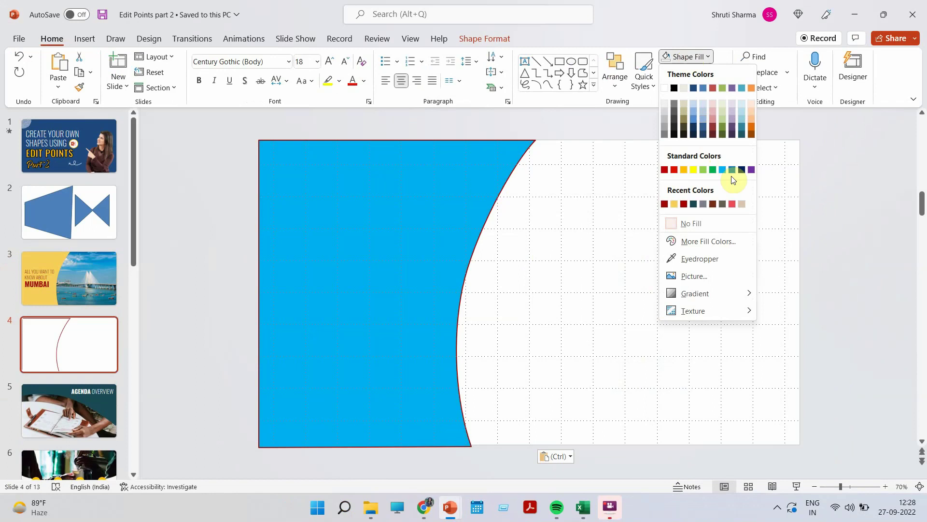
left_click(732, 169)
key("Escape")
Step: Insert the stacked-hands photo and size it to about 28.66 cm across the right side
left_click(86, 40)
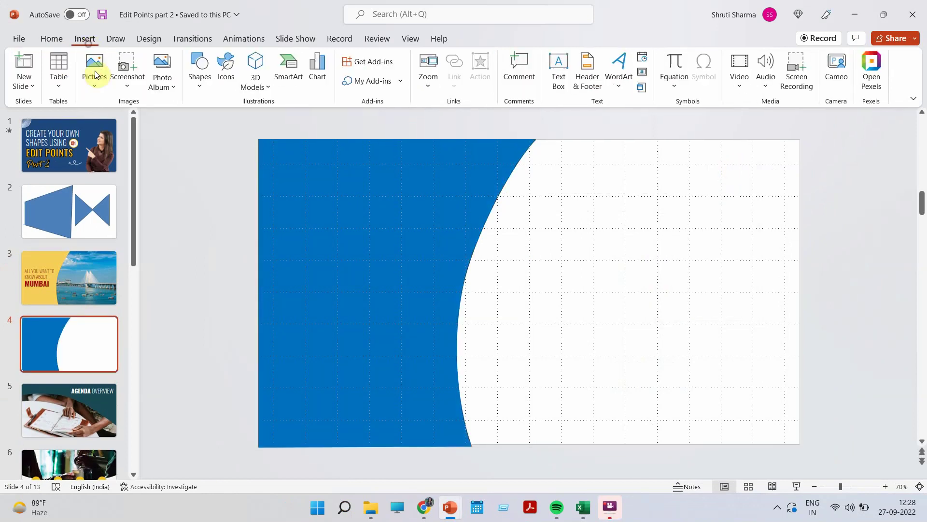
left_click(95, 73)
left_click(118, 118)
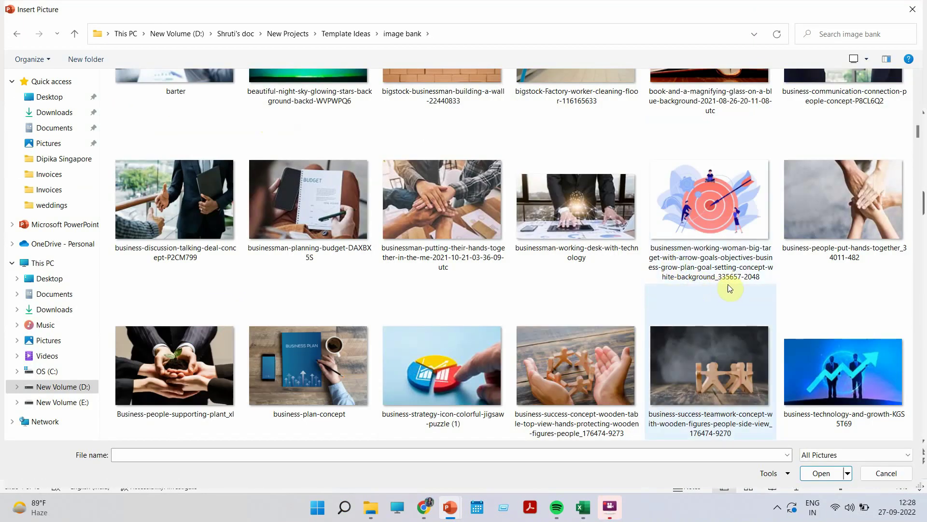
scroll(730, 288, "down", 2)
double_click(818, 155)
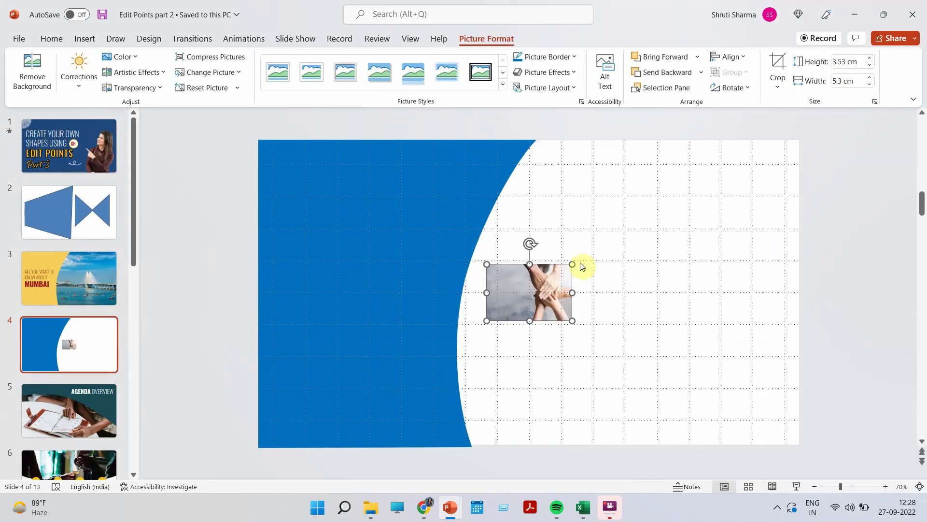
left_click_drag(573, 261, 796, 151)
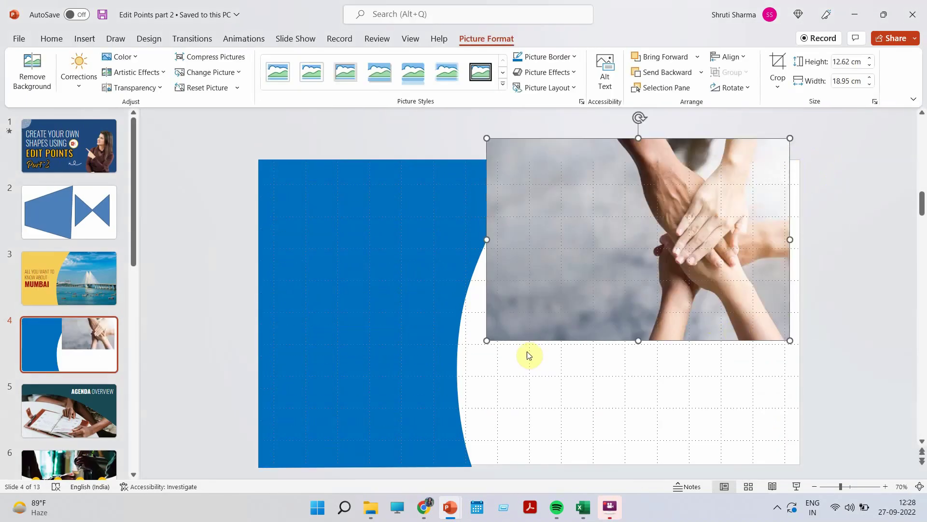
left_click_drag(486, 341, 357, 461)
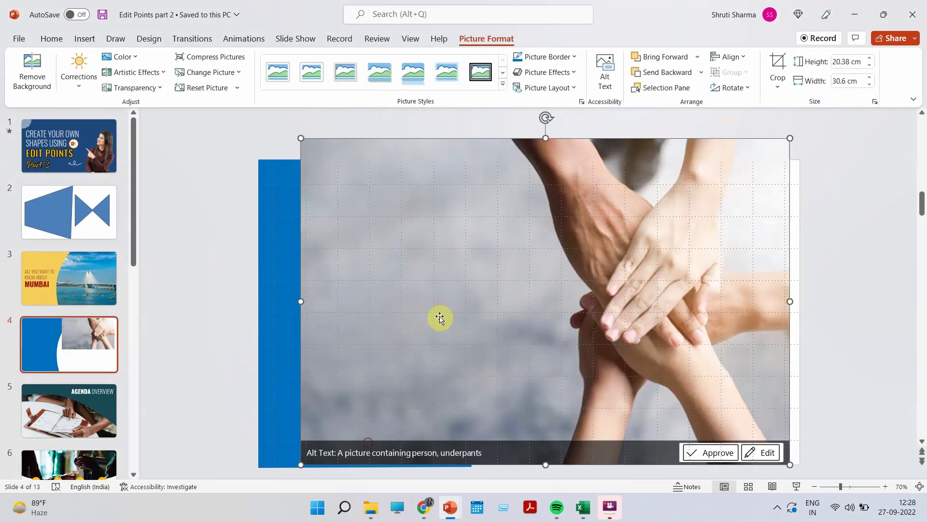
left_click_drag(790, 138, 695, 178)
Step: Send the hands photo behind the blue curved shape
right_click(660, 175)
left_click(710, 332)
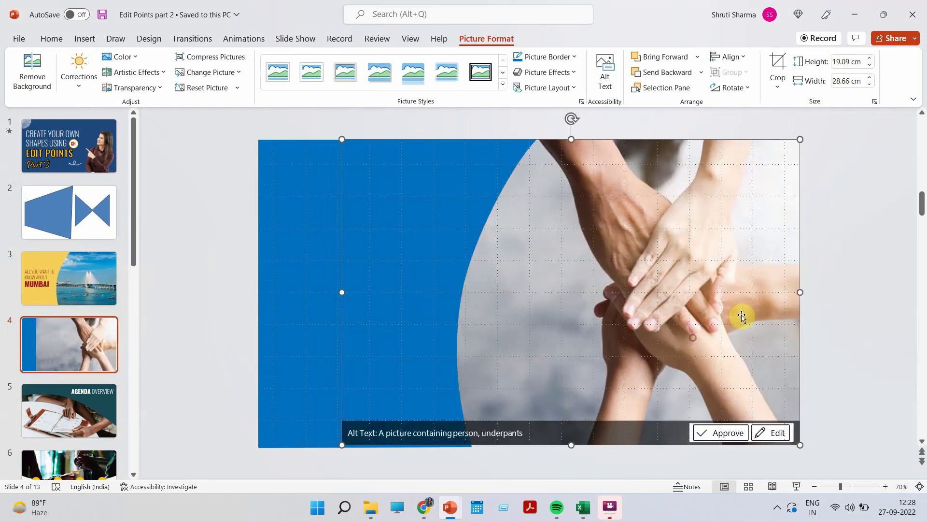
left_click(865, 300)
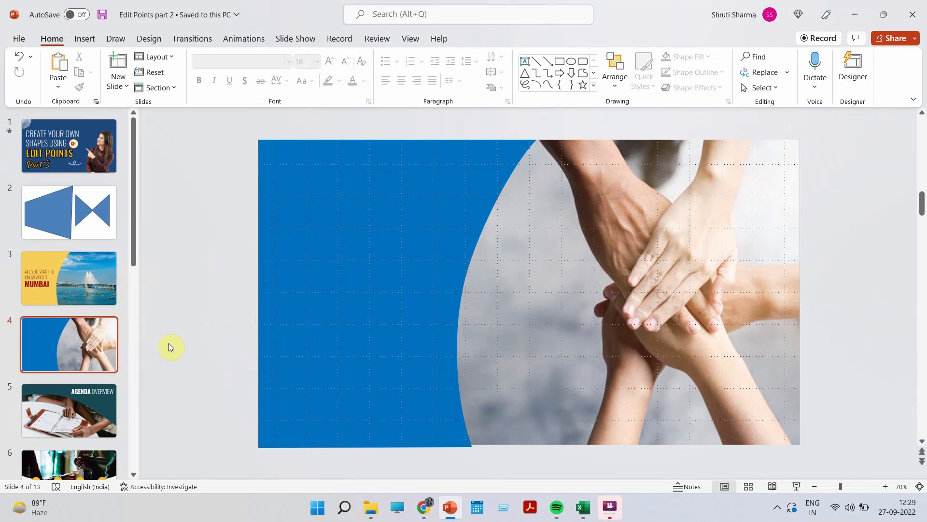
Step: On the Agenda Overview slide, draw a rectangle over the top part of the slide
left_click(59, 415)
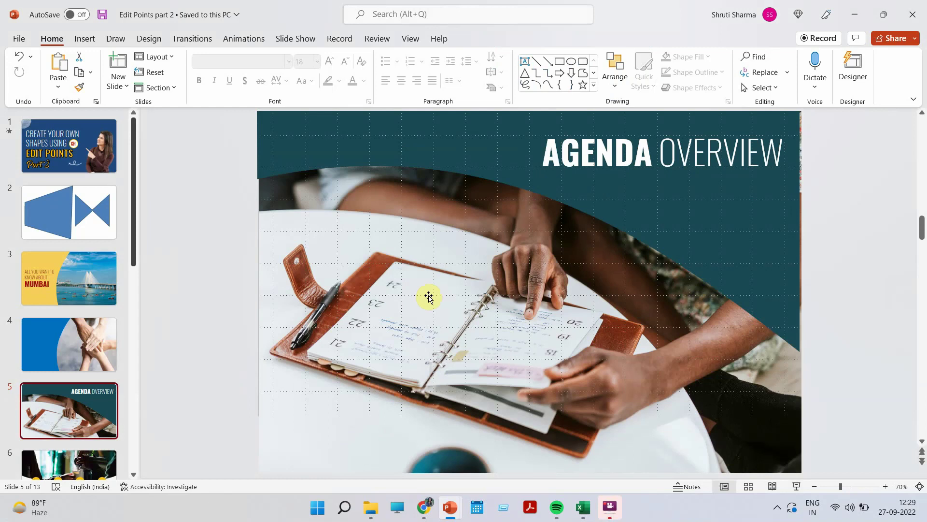
left_click(815, 487)
left_click(82, 41)
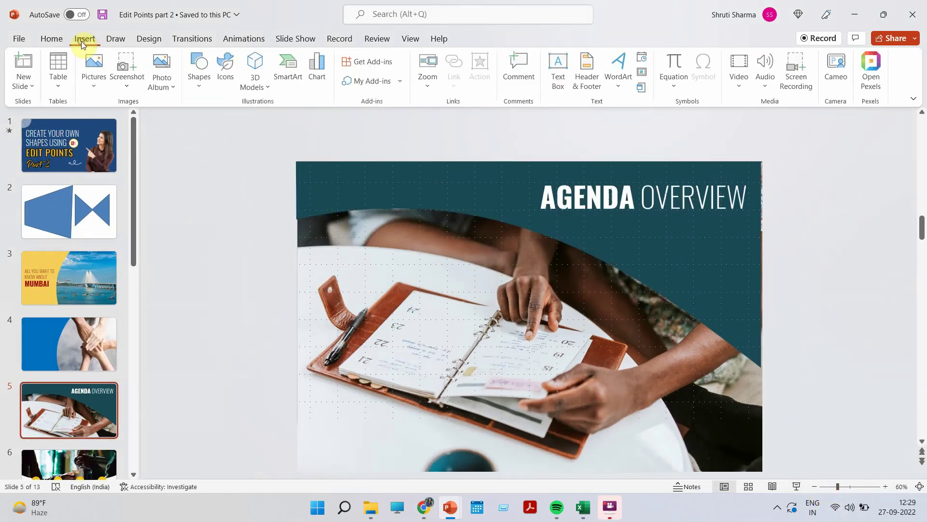
left_click(200, 79)
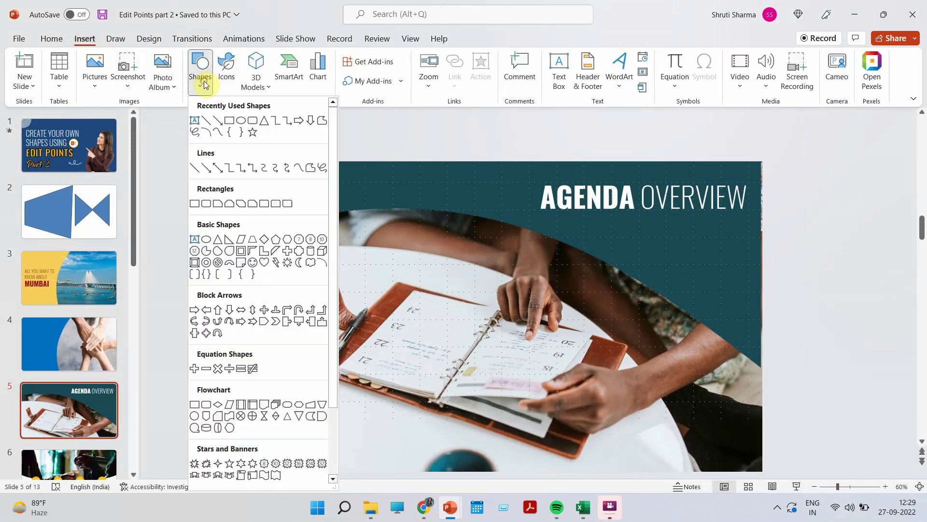
left_click(227, 122)
left_click_drag(296, 161, 763, 368)
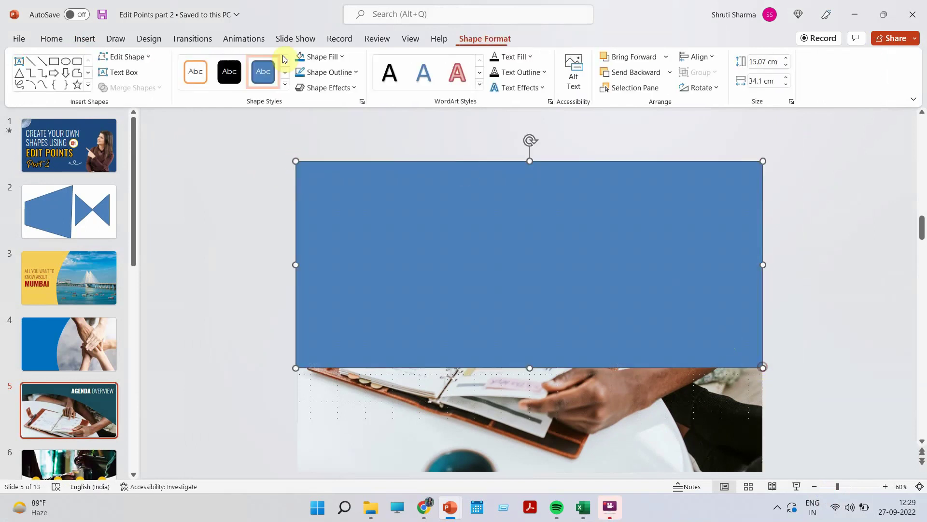
Step: Give the rectangle no fill and a red outline
left_click(341, 56)
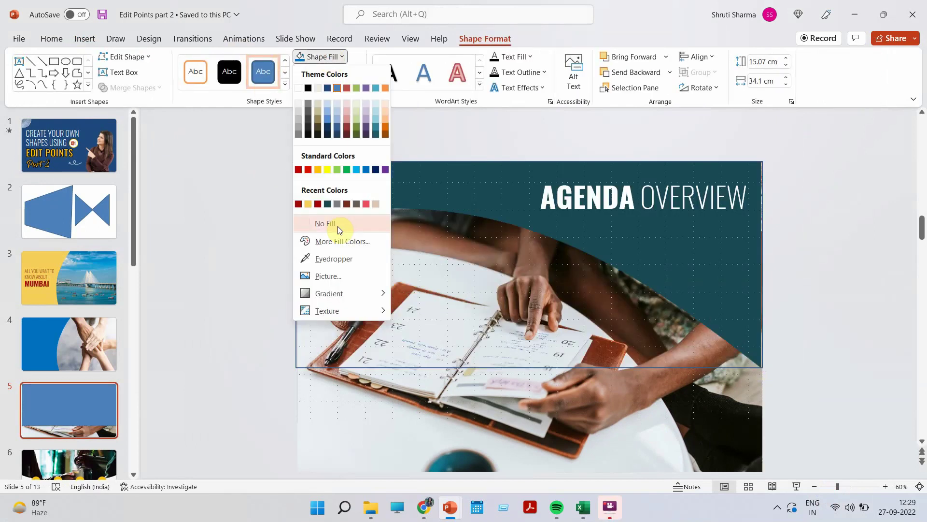
left_click(335, 218)
left_click(328, 72)
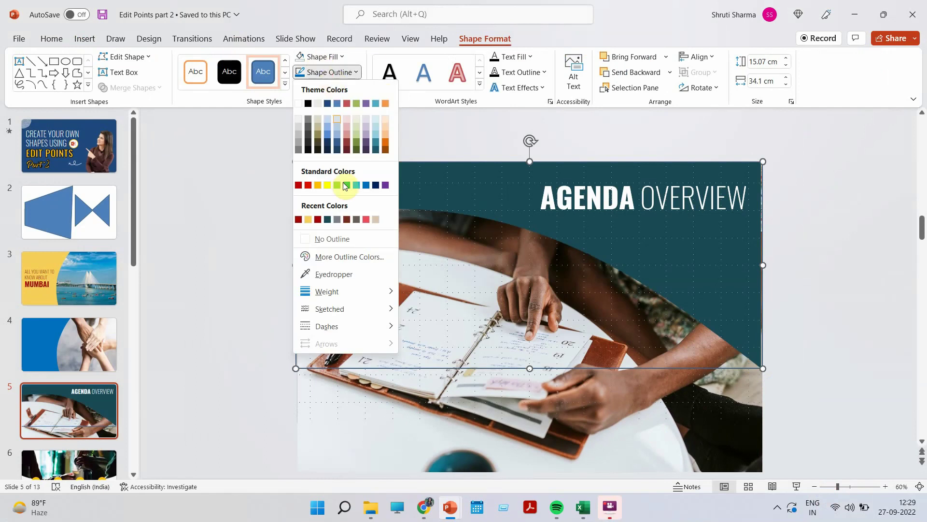
left_click(299, 186)
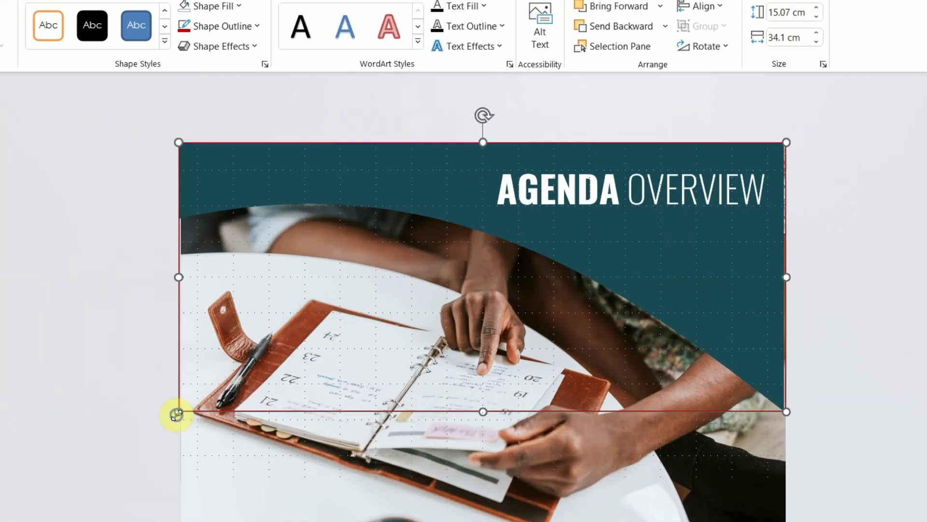
Step: Raise the bottom-left corner and add a smooth point on the photo's curve
right_click(298, 369)
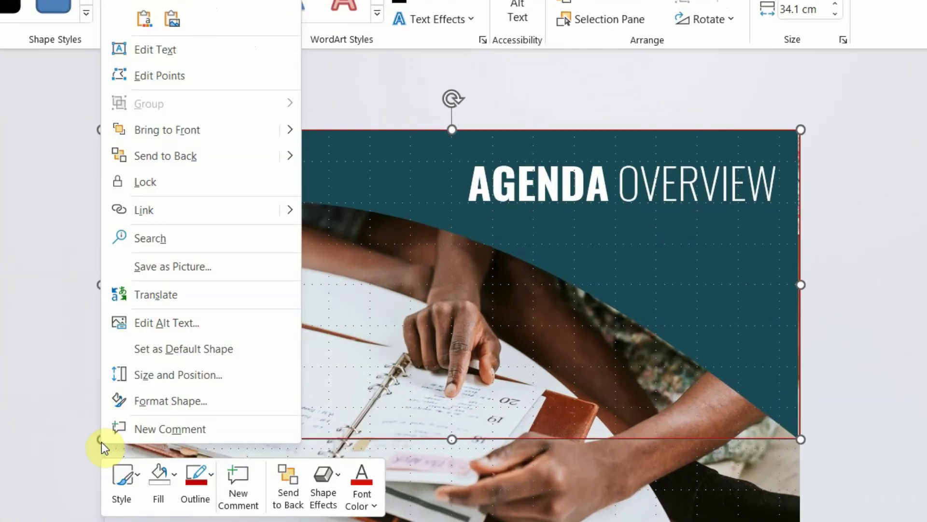
left_click(157, 74)
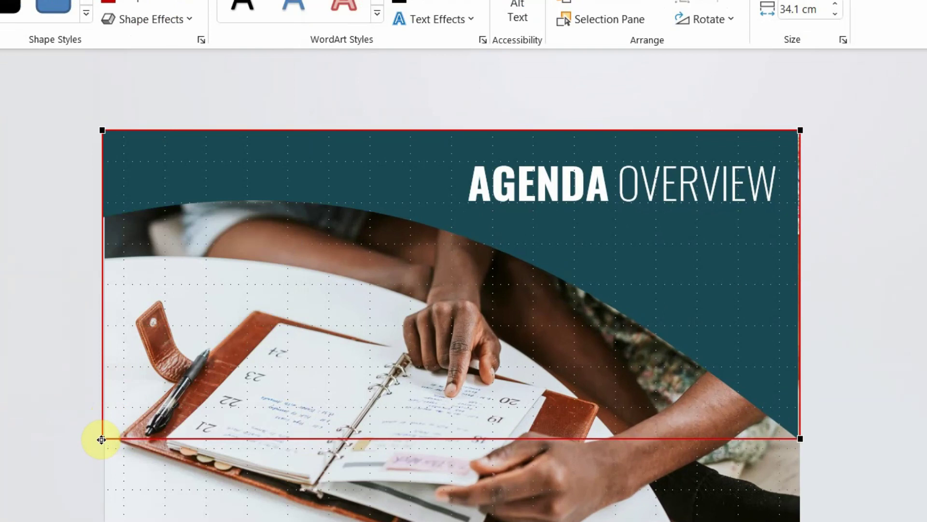
left_click_drag(101, 439, 101, 221)
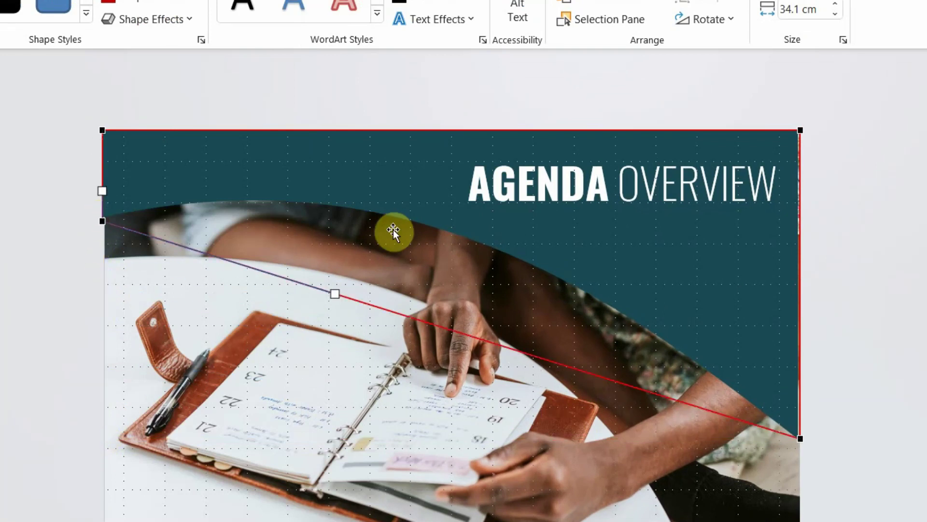
right_click(438, 325)
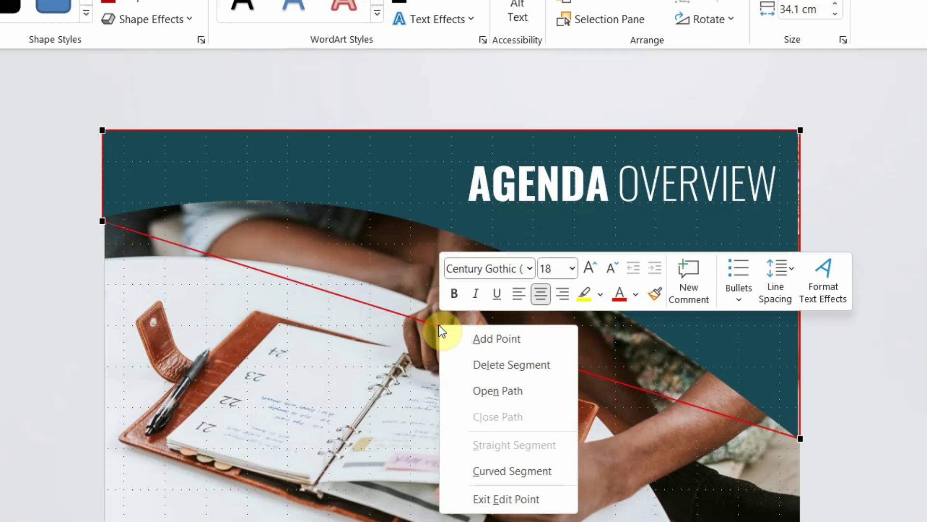
left_click(476, 337)
left_click_drag(432, 327, 456, 236)
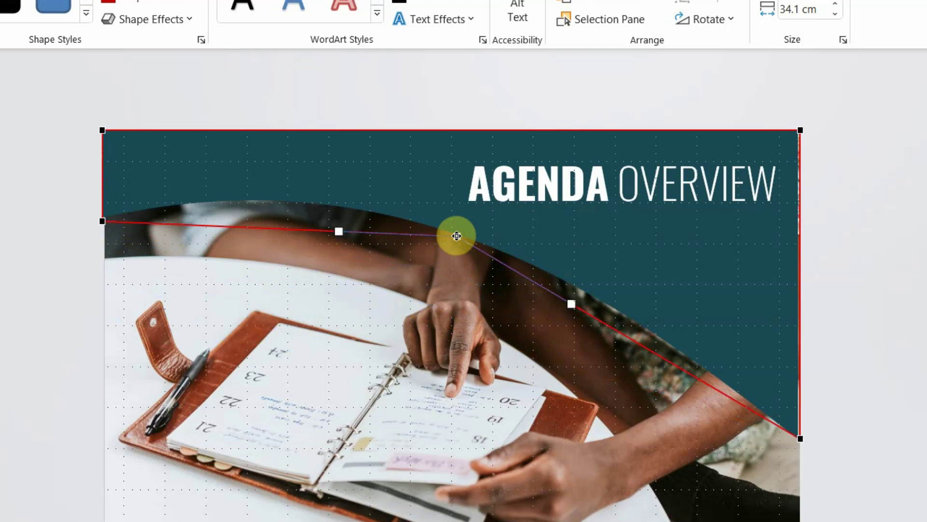
right_click(457, 236)
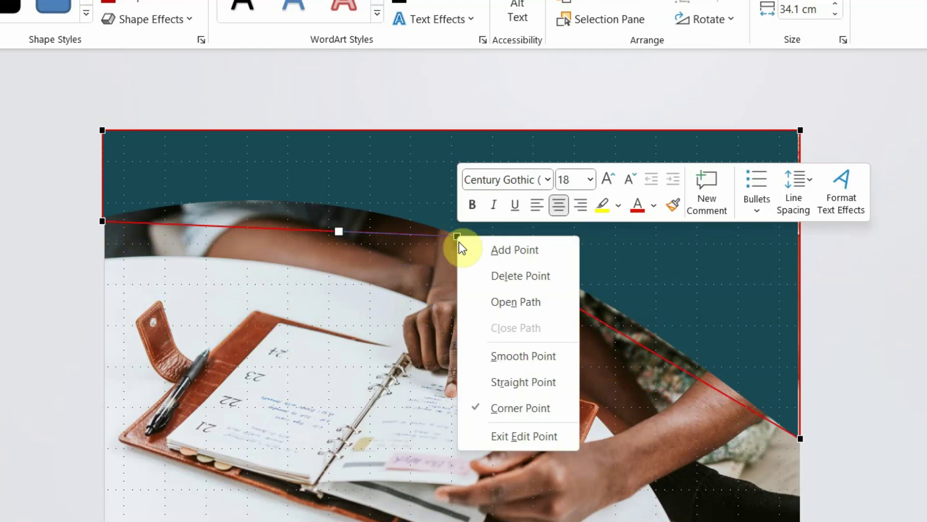
left_click(492, 357)
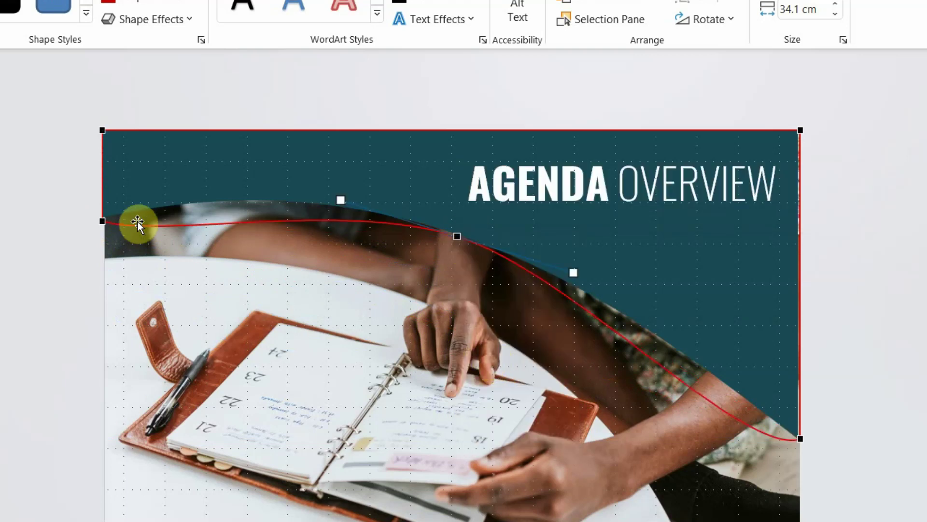
Step: Adjust the curve handles so the lower edge traces the teal panel's arc
left_click(103, 221)
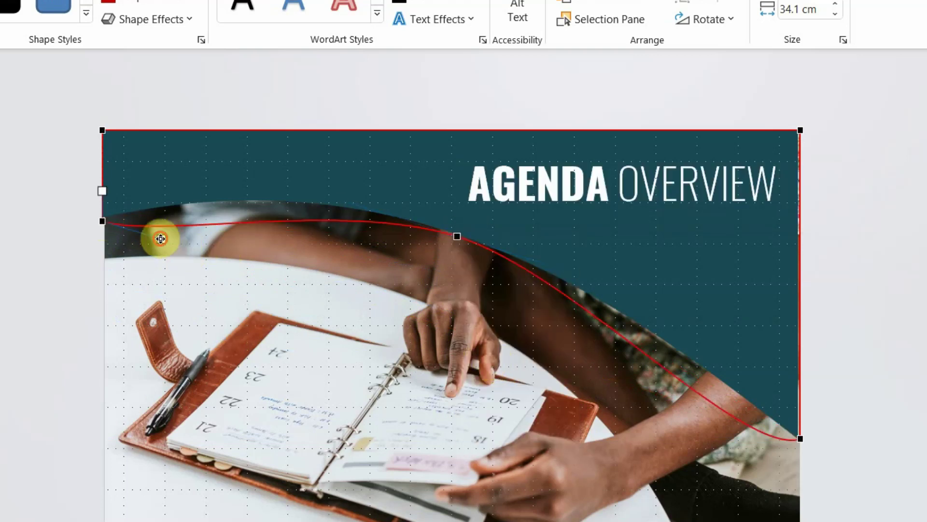
left_click_drag(161, 237, 206, 187)
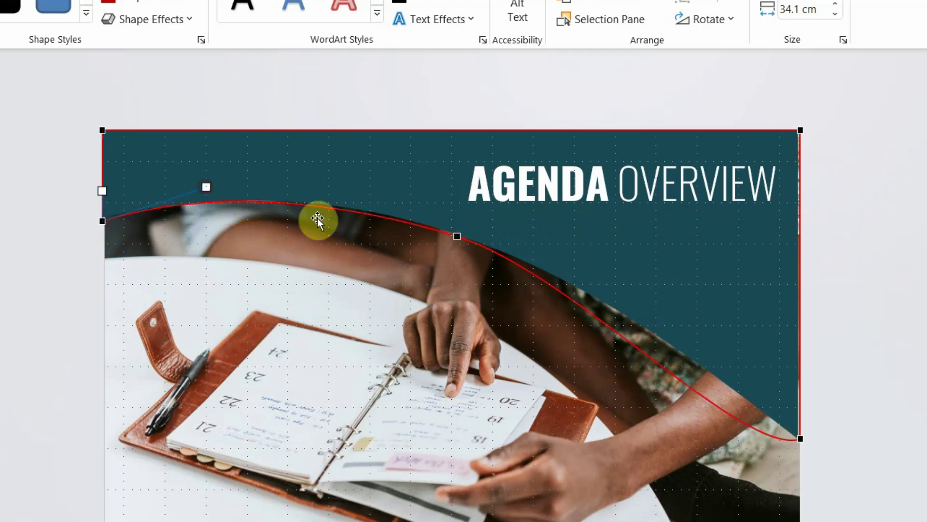
left_click(455, 240)
left_click_drag(343, 201, 344, 192)
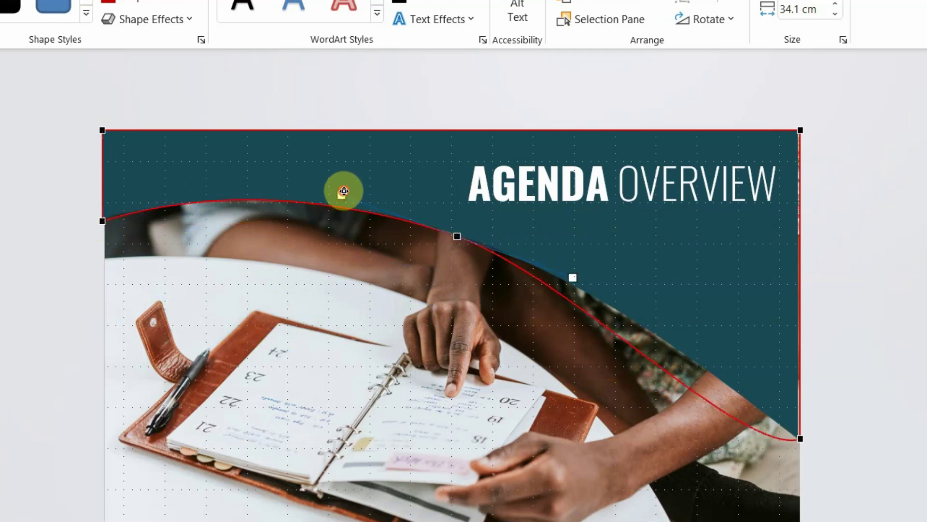
left_click(800, 439)
left_click_drag(743, 457, 751, 400)
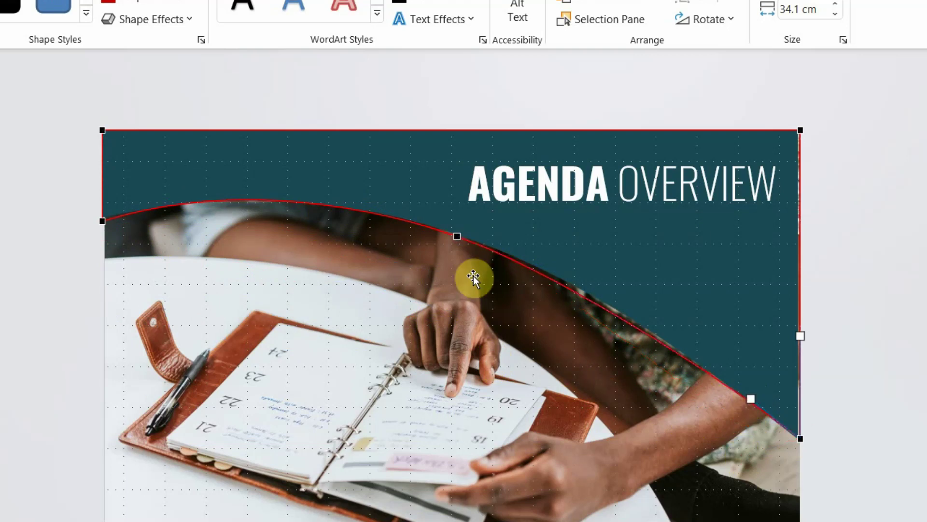
left_click(456, 237)
mouse_move(573, 277)
left_mouse_down()
mouse_move(569, 271)
mouse_move(576, 293)
left_mouse_up()
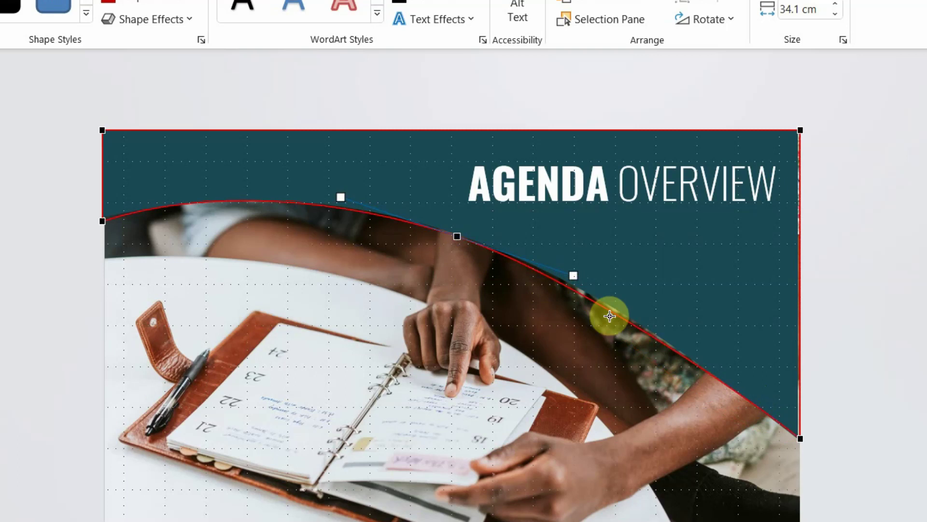
left_click(801, 439)
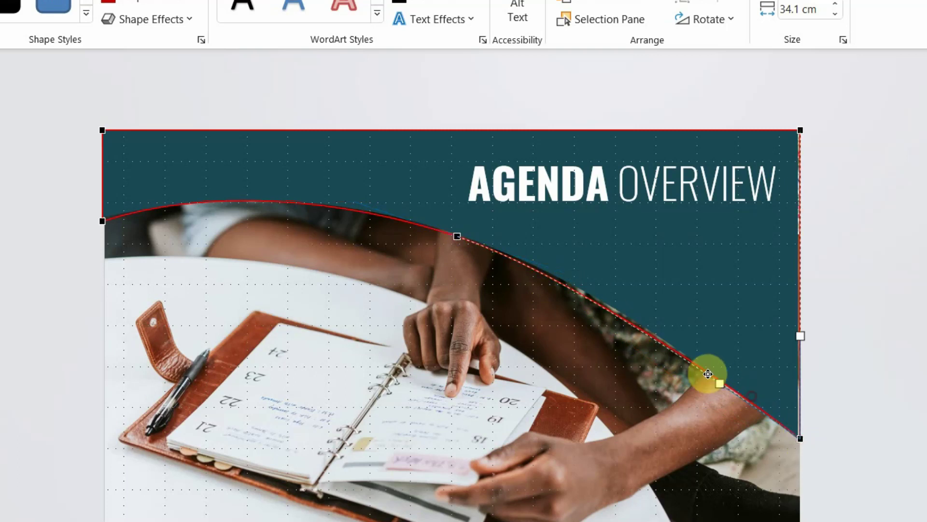
left_click_drag(619, 312, 613, 306)
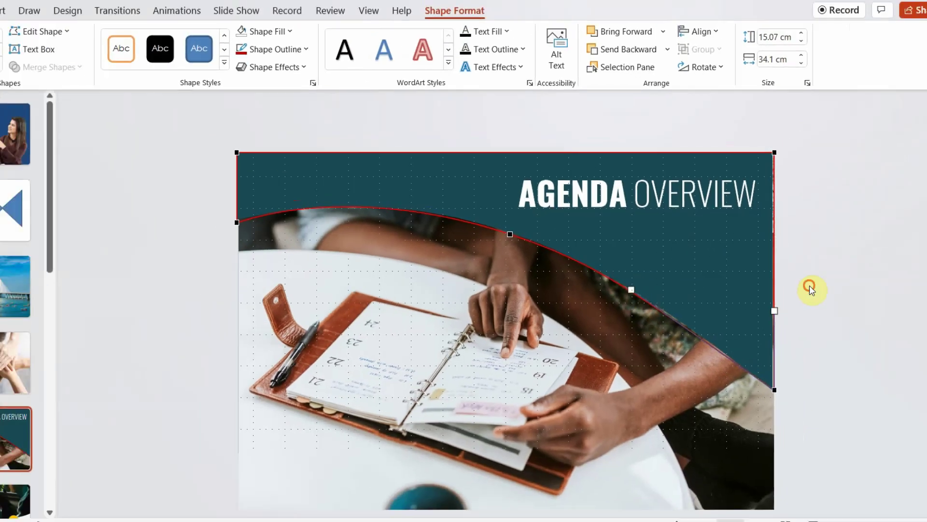
Step: Add a blank slide 6 after slide 5 and paste the curved shape onto it
left_click(845, 304)
left_click(419, 161)
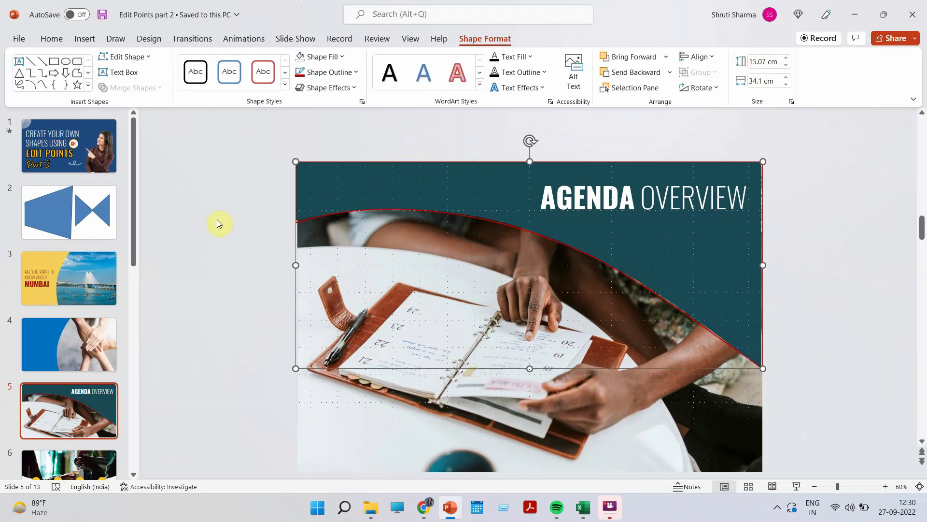
left_click(118, 438)
key("Return")
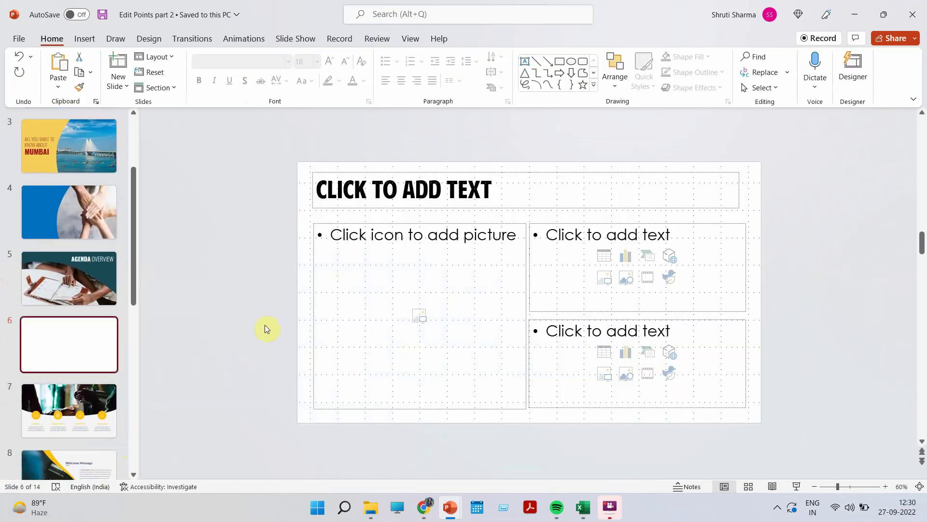
left_click(270, 313)
key("ctrl+a")
key("Delete")
key("ctrl+v")
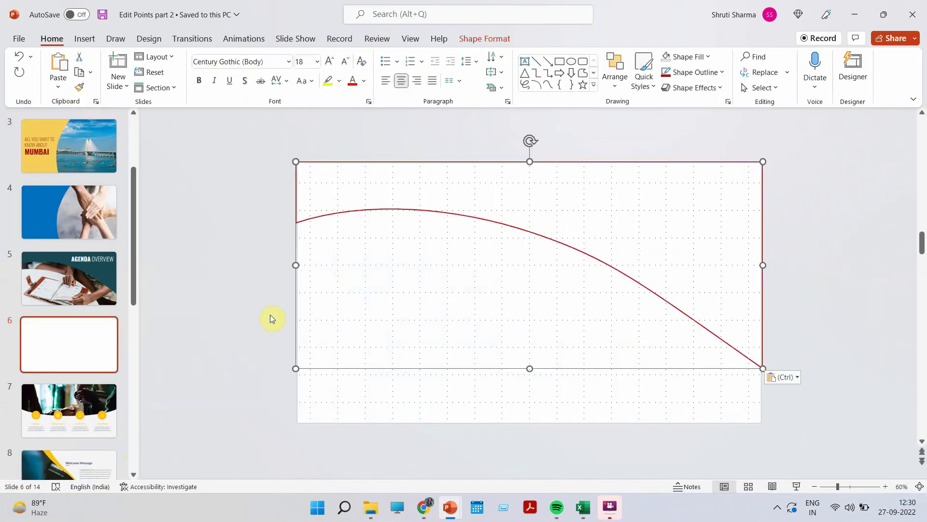
Step: Fill the curved shape orange, then go to slide 7
left_click(260, 334)
left_click(429, 211)
left_click(695, 57)
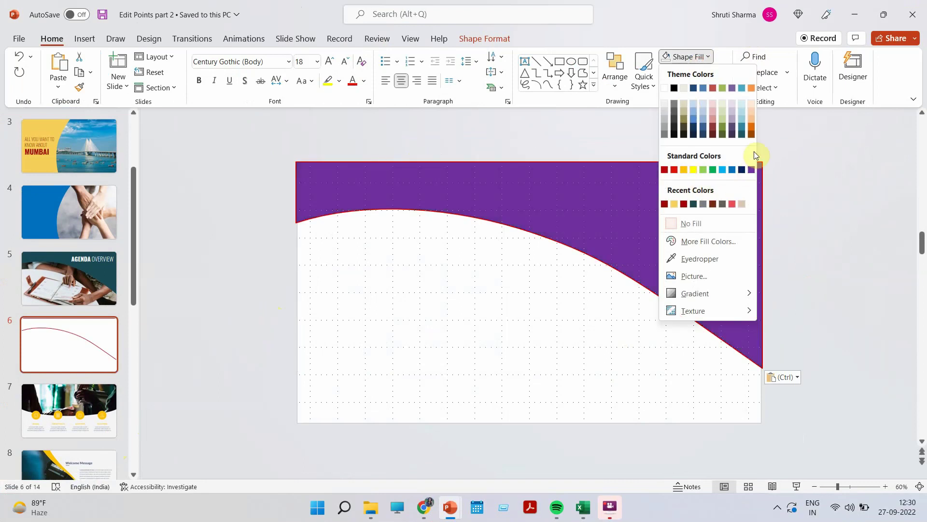
left_click(752, 126)
left_click(812, 190)
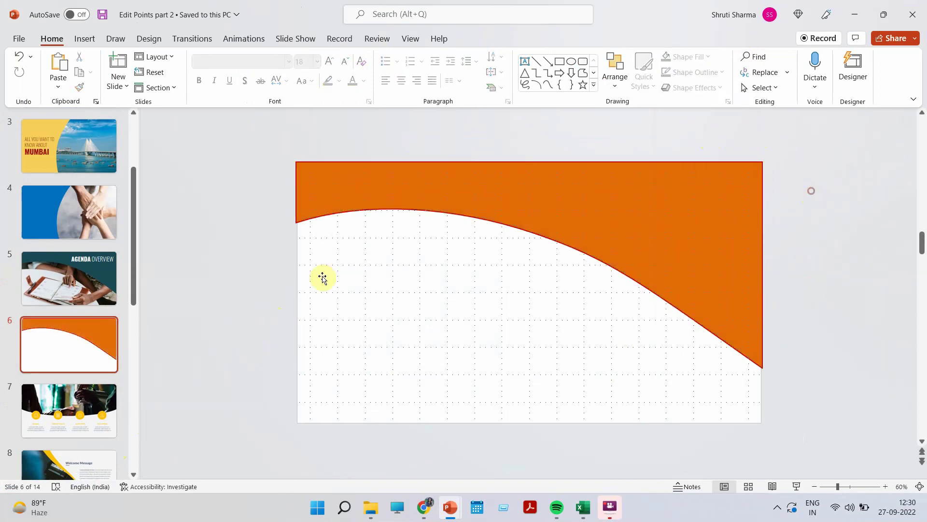
left_click(79, 416)
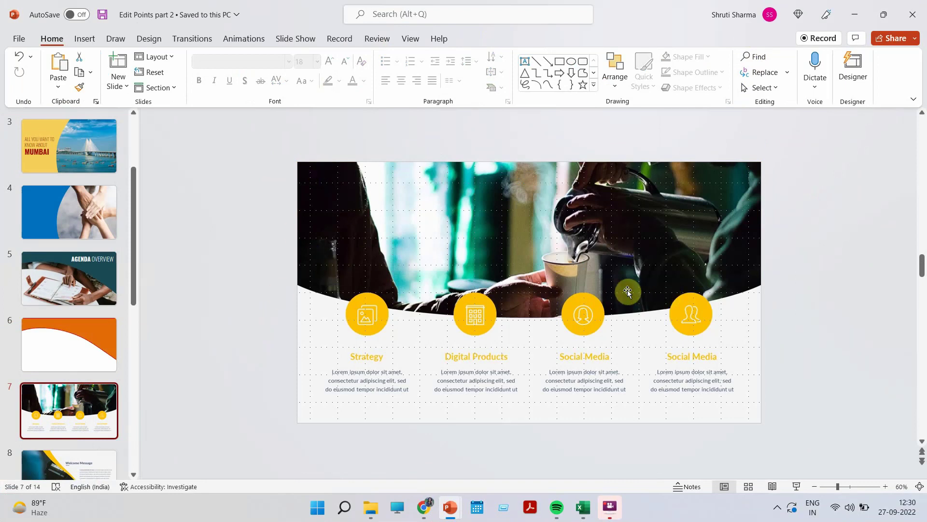
Step: Draw a rectangle over the photo area on slide 7
left_click(238, 322)
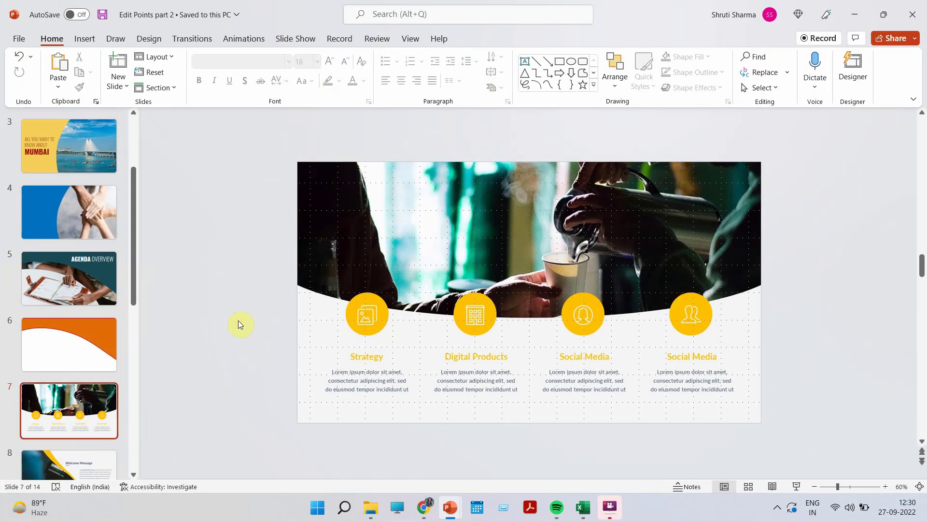
left_click(79, 39)
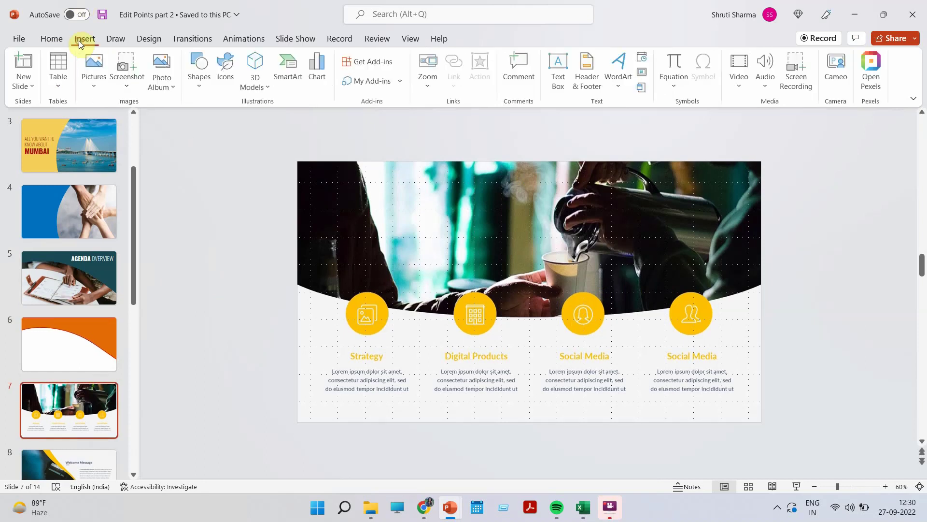
left_click(200, 78)
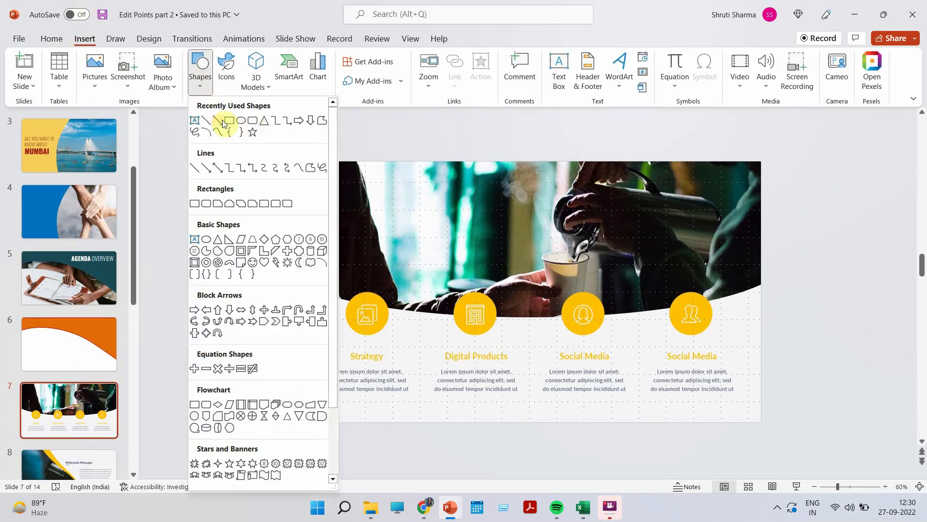
left_click(225, 123)
left_click_drag(295, 162, 761, 319)
Step: Remove the rectangle's fill and raise its bottom edge slightly
right_click(492, 208)
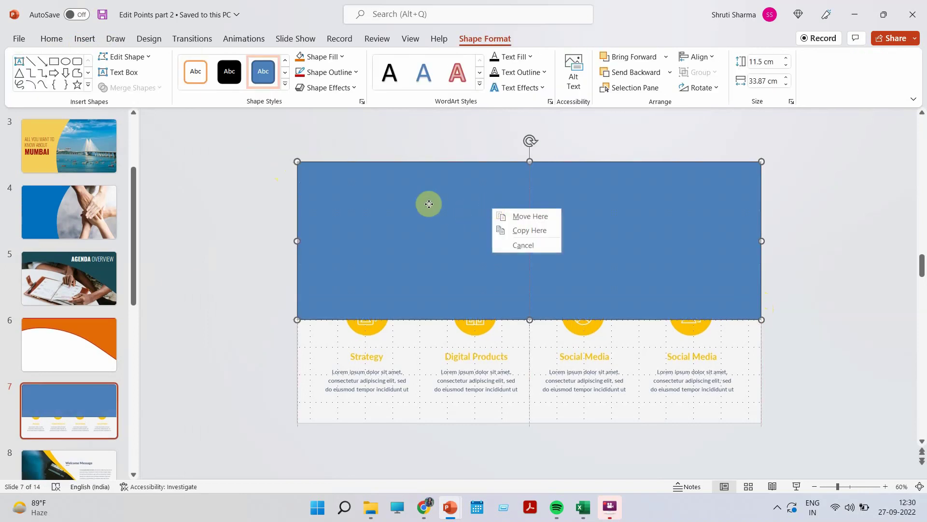
left_click(321, 57)
left_click(328, 221)
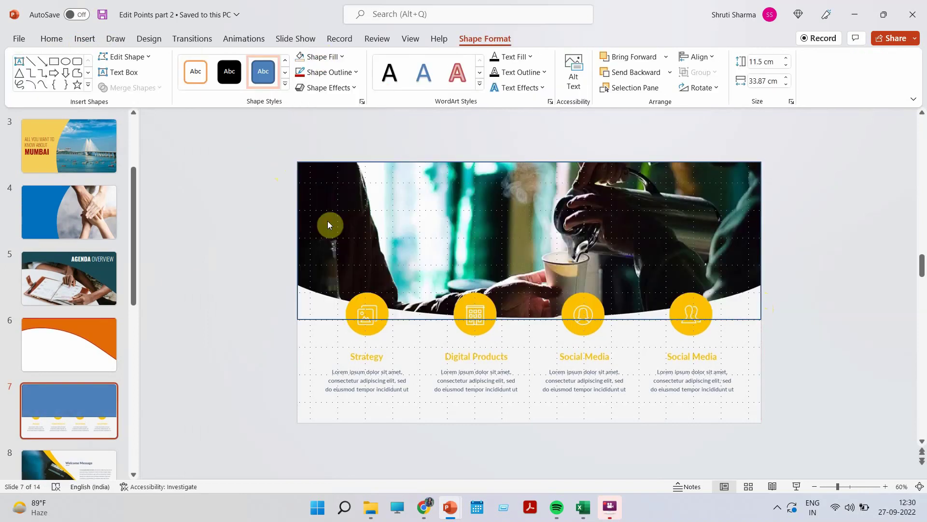
right_click(530, 321)
left_click_drag(531, 320, 530, 316)
right_click(530, 316)
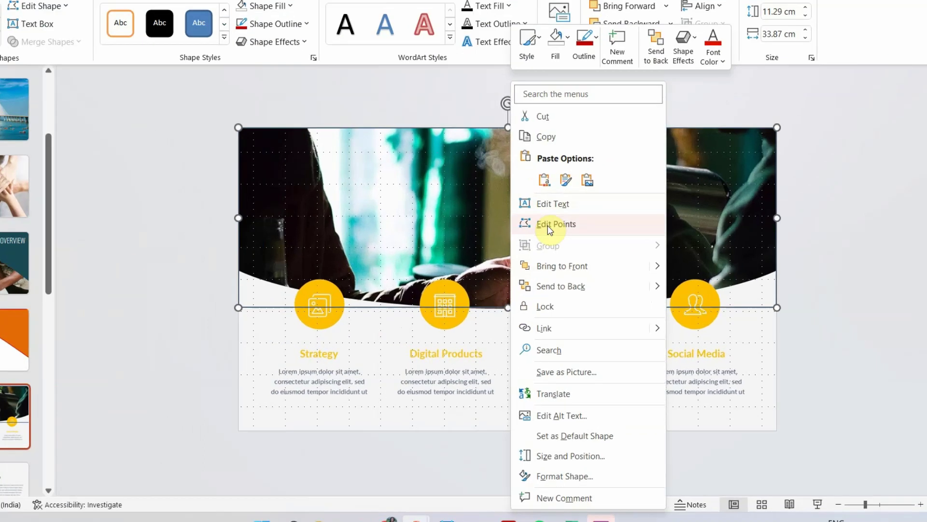
Step: Raise the bottom corners and add a smooth low point so the edge follows the photo's arc
left_click(565, 244)
left_click(422, 294)
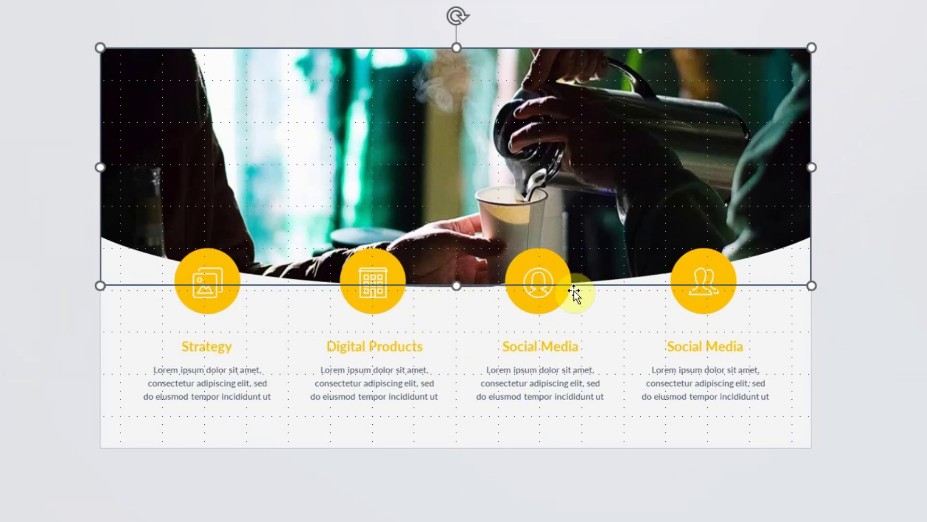
right_click(621, 285)
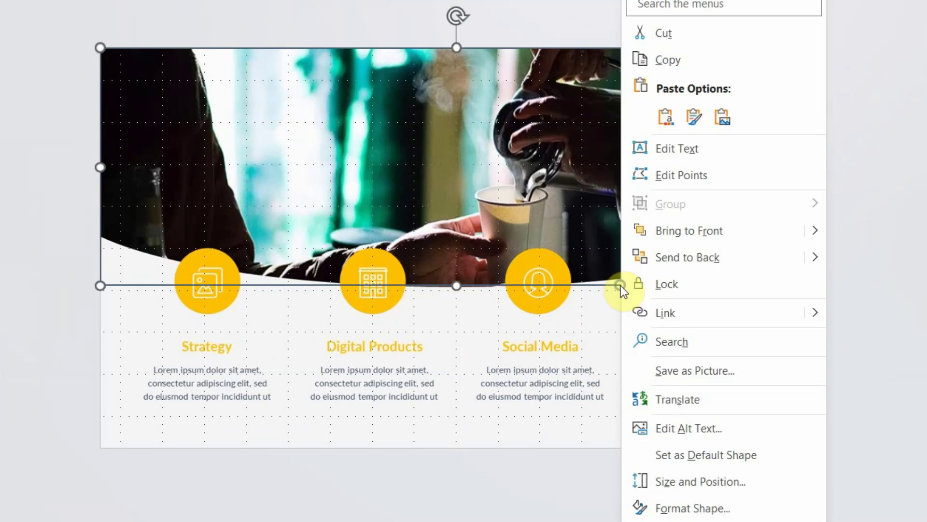
left_click(686, 176)
left_click_drag(99, 285, 101, 238)
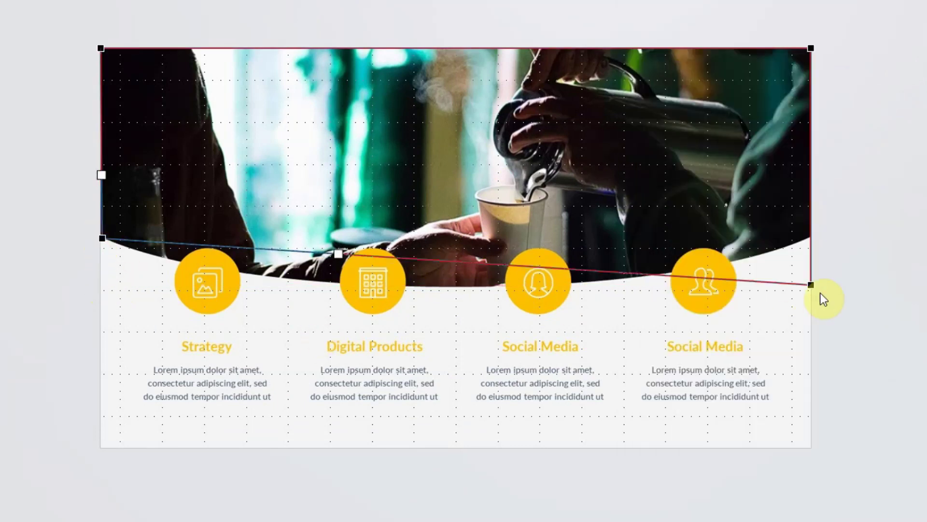
left_click_drag(813, 284, 811, 239)
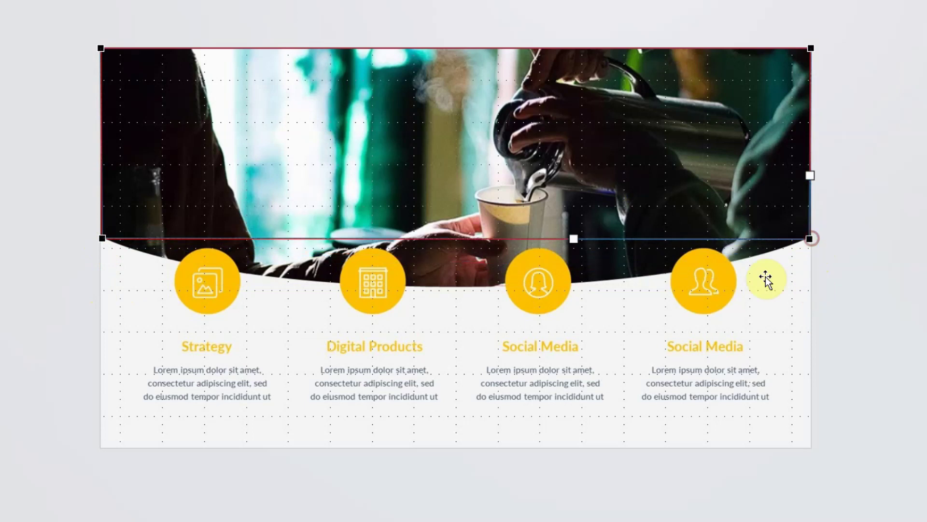
right_click(478, 239)
left_click(505, 251)
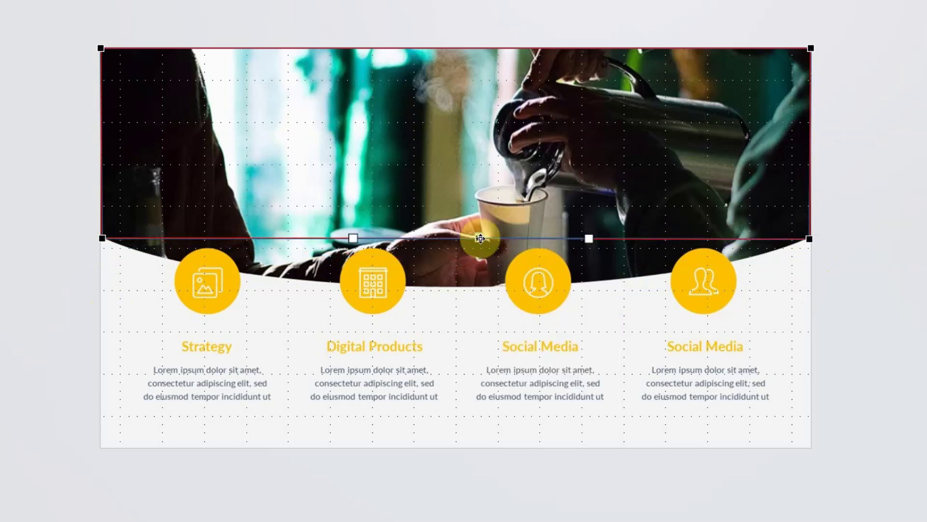
left_click_drag(476, 238, 459, 285)
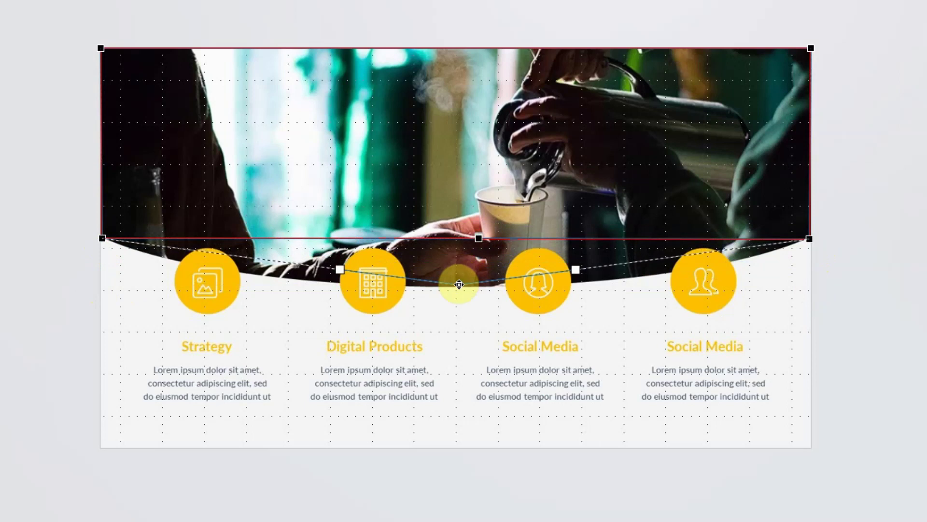
right_click(459, 285)
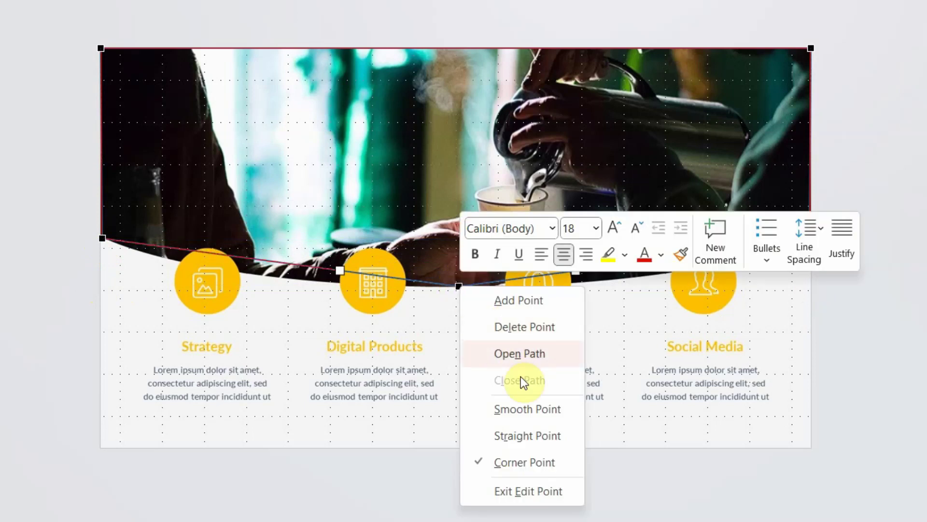
left_click(521, 409)
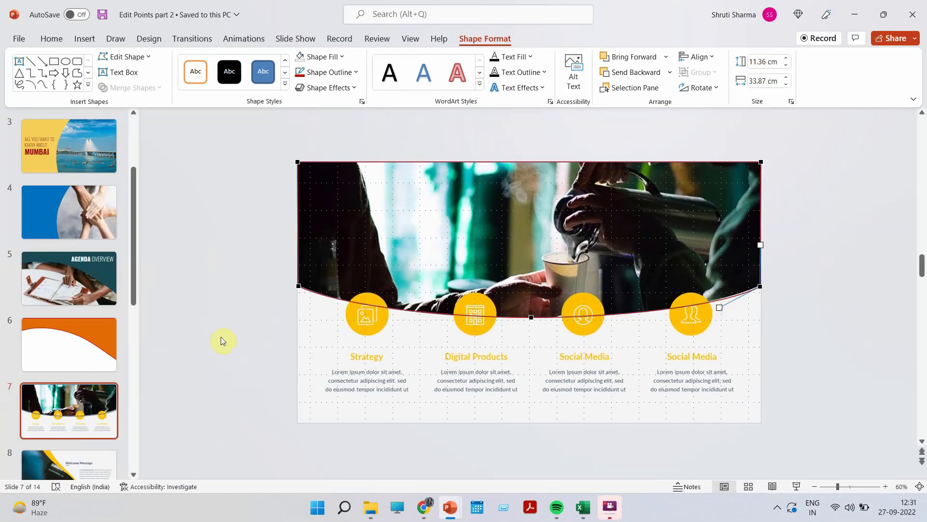
Step: Add a blank slide 8 after slide 7 and paste the curved shape onto it
left_click(221, 337)
left_click(114, 444)
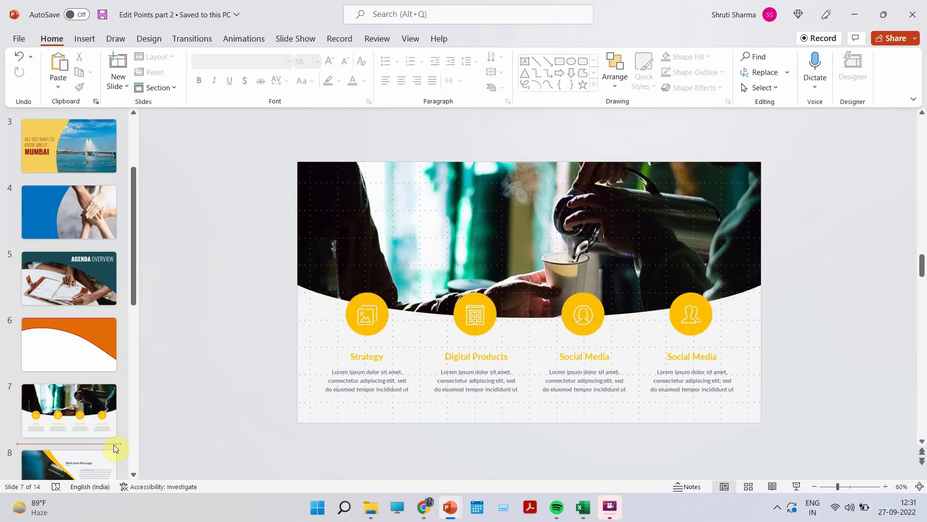
key("Return")
key("ctrl+a")
key("Delete")
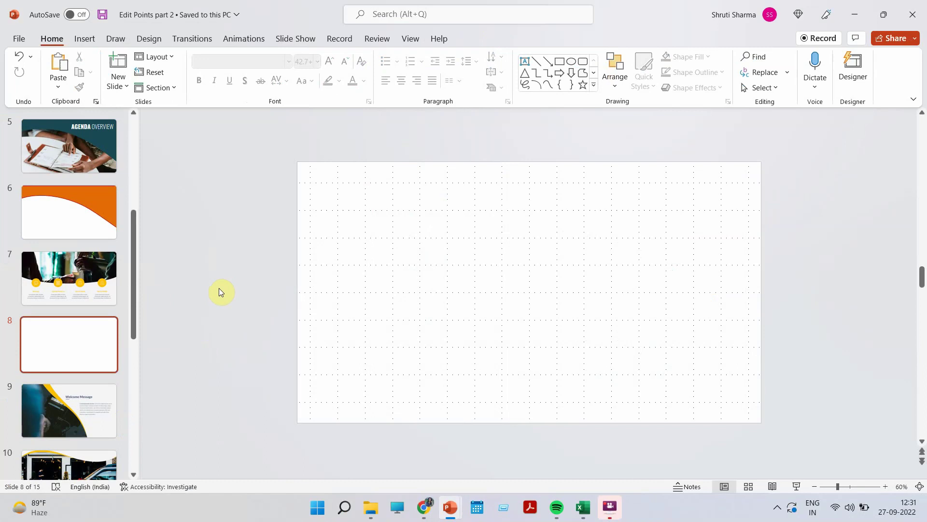
key("ctrl+v")
left_click(243, 264)
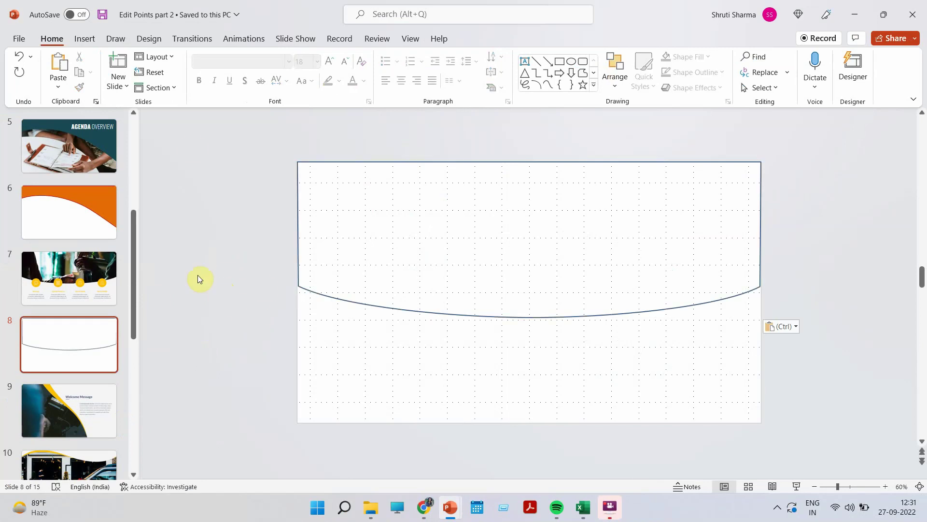
Step: Insert the sunset jumper photo and enlarge it to cover the slide
left_click(86, 40)
left_click(95, 73)
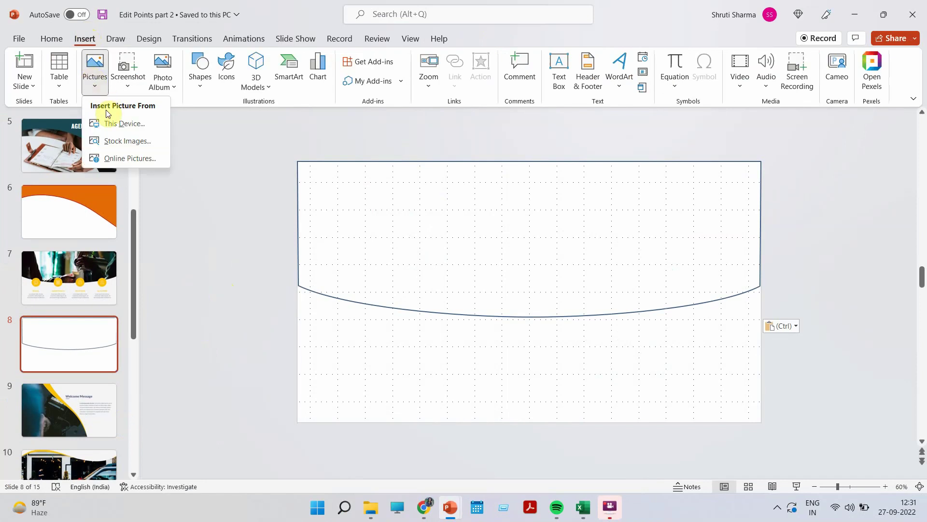
left_click(106, 124)
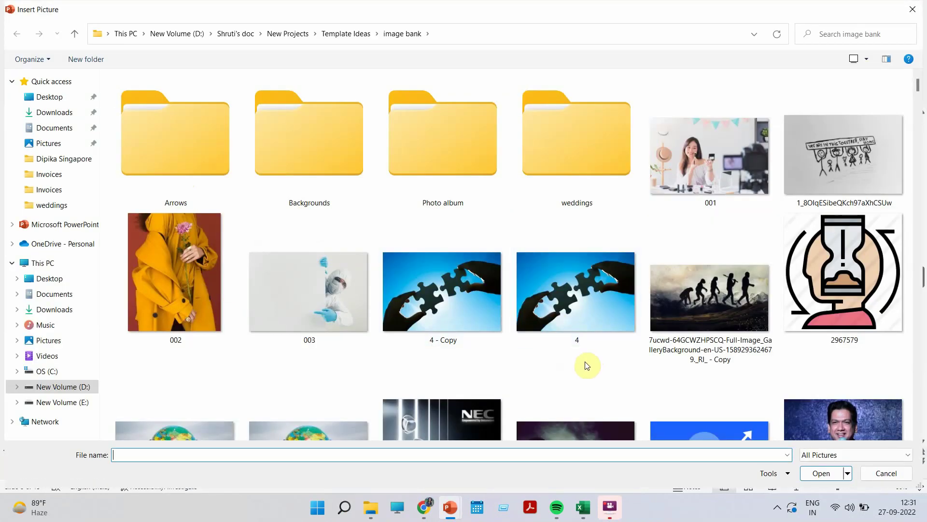
scroll(649, 363, "down", 10)
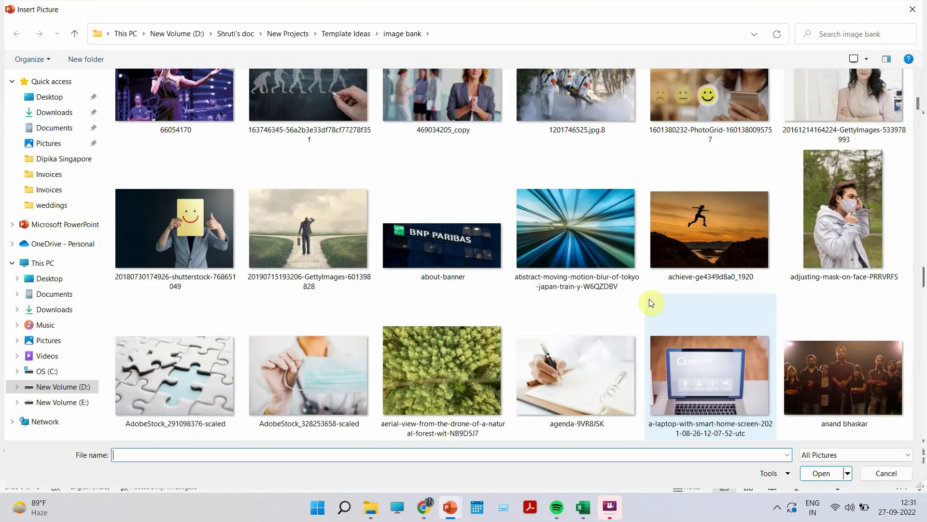
double_click(697, 245)
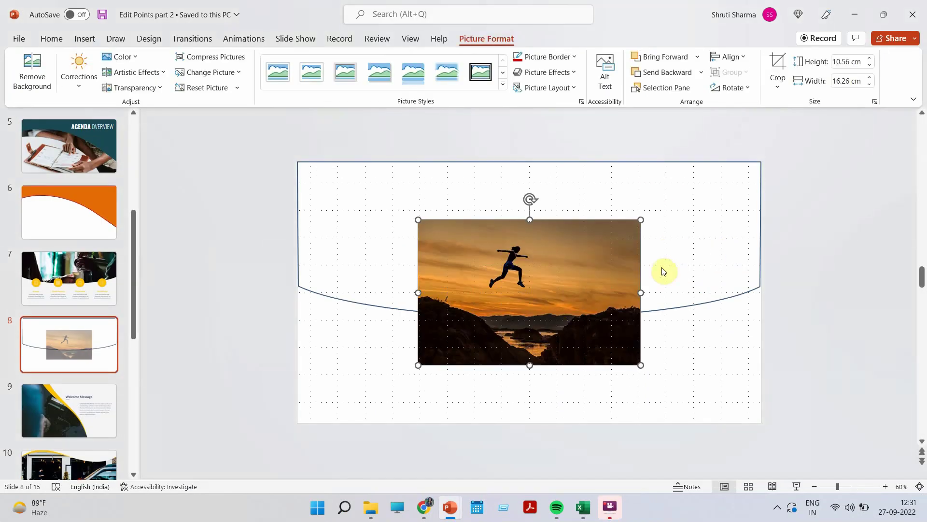
left_click_drag(474, 296, 353, 240)
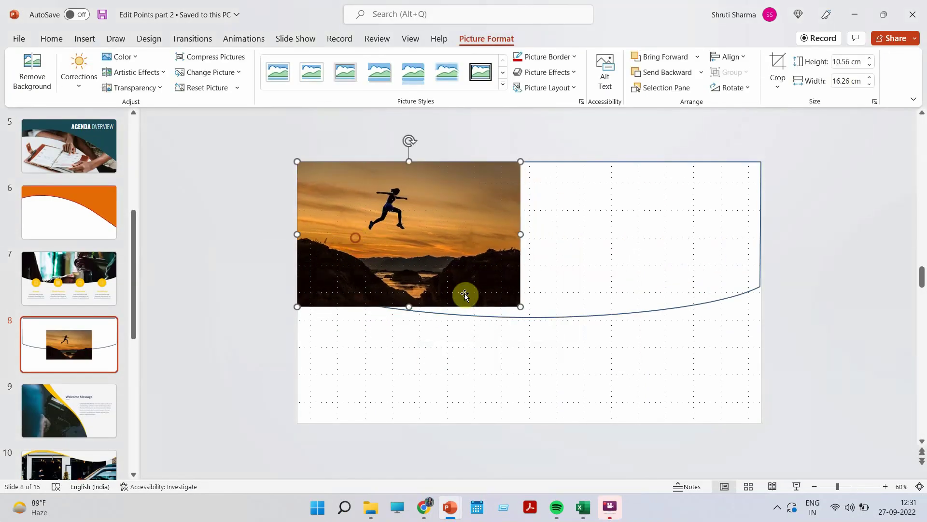
left_click_drag(519, 306, 759, 346)
Step: Send the photo behind the curved shape and nudge both into alignment
right_click(650, 392)
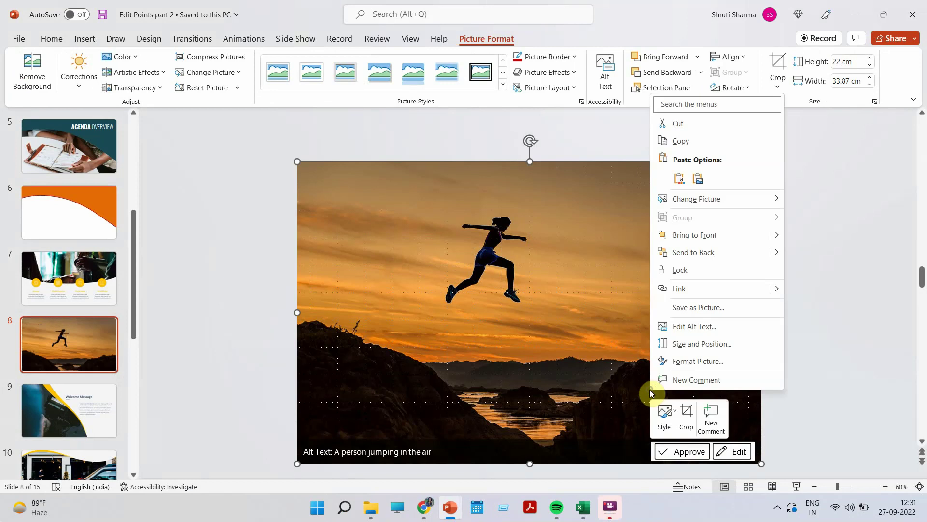
left_click(702, 252)
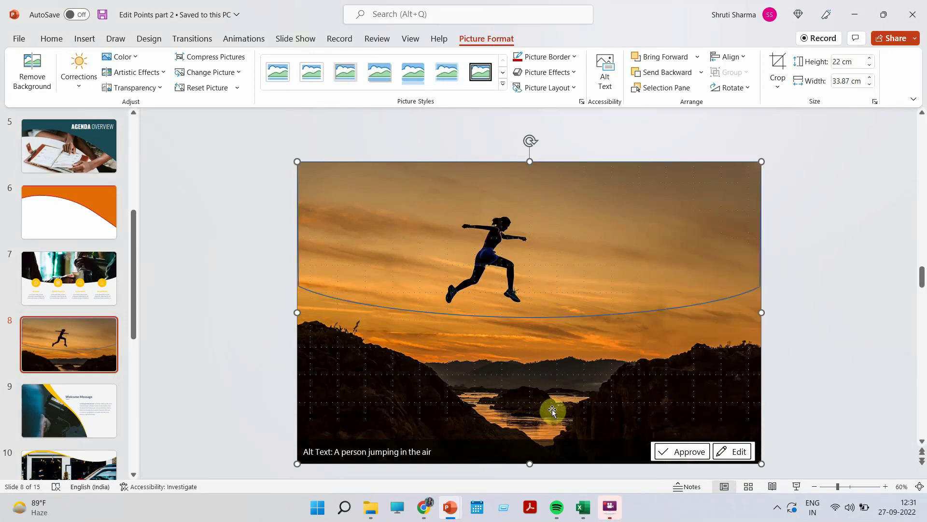
key("Up")
key("Up")
key("Up")
key("Up")
key("Up")
key("Up")
key("Up")
key("Up")
key("Up")
key("Up")
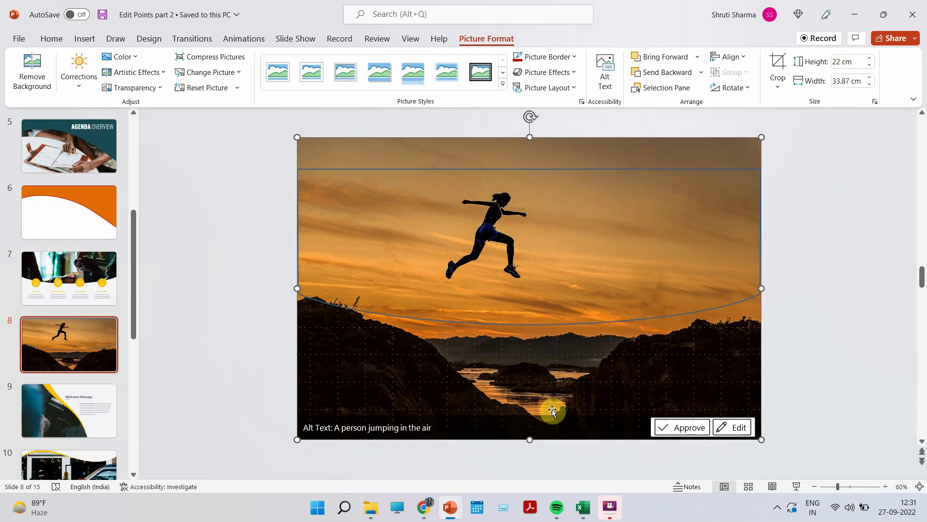
key("Down")
key("Down")
key("Down")
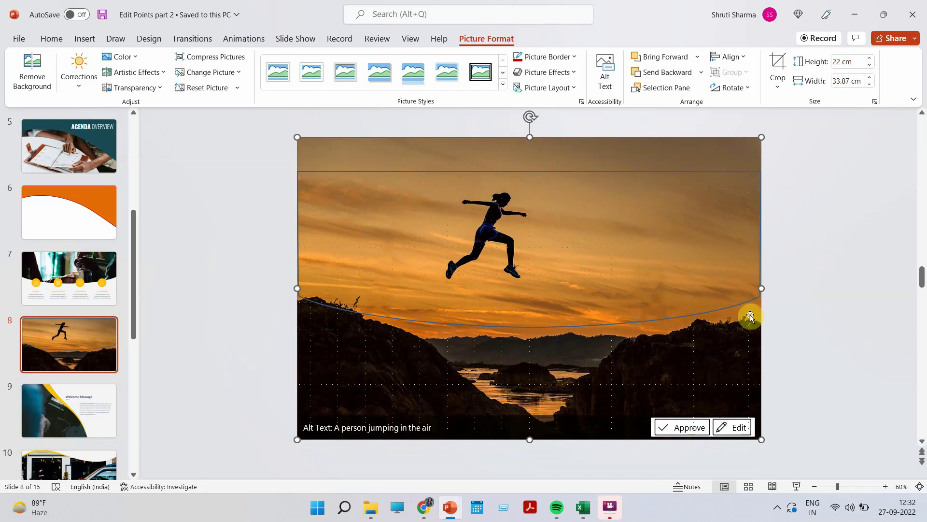
left_click(829, 308)
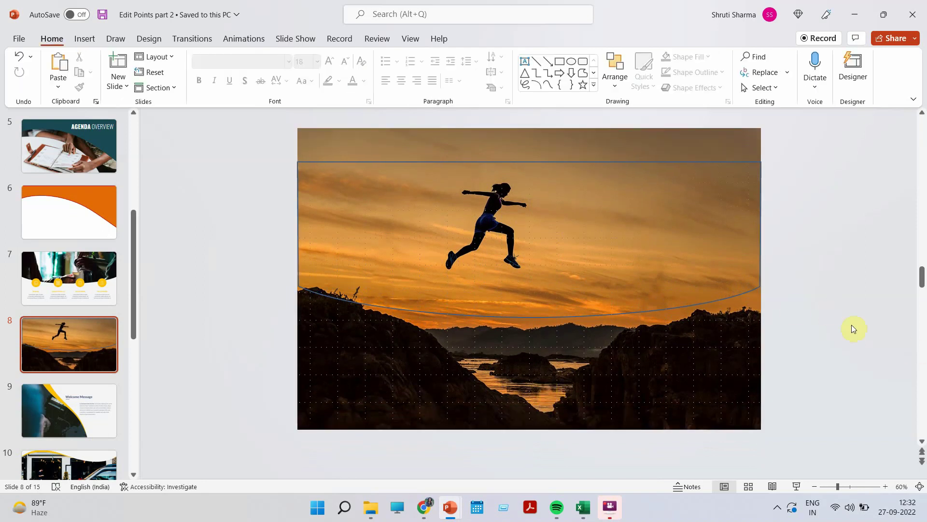
left_click_drag(696, 366, 696, 365)
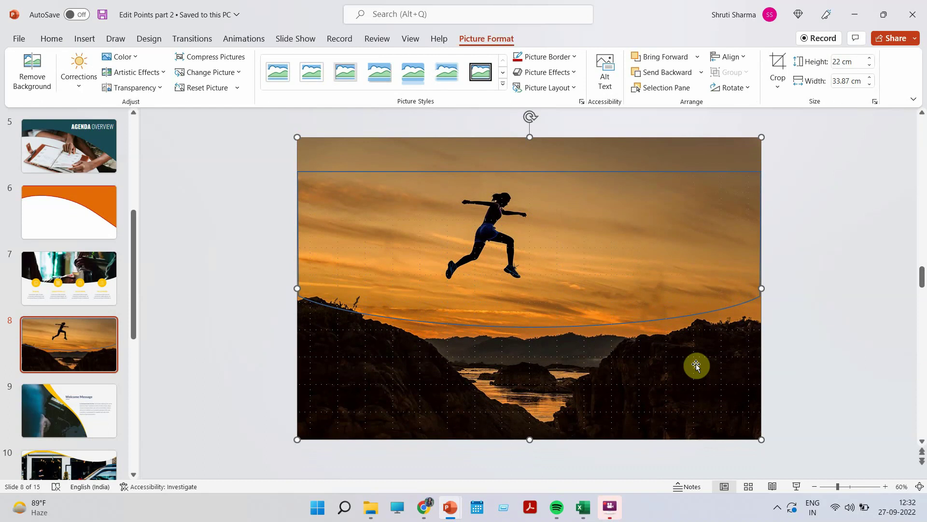
Step: Select the photo together with the curved shape and open Merge Shapes under Shape Format
left_click(456, 176, "shift")
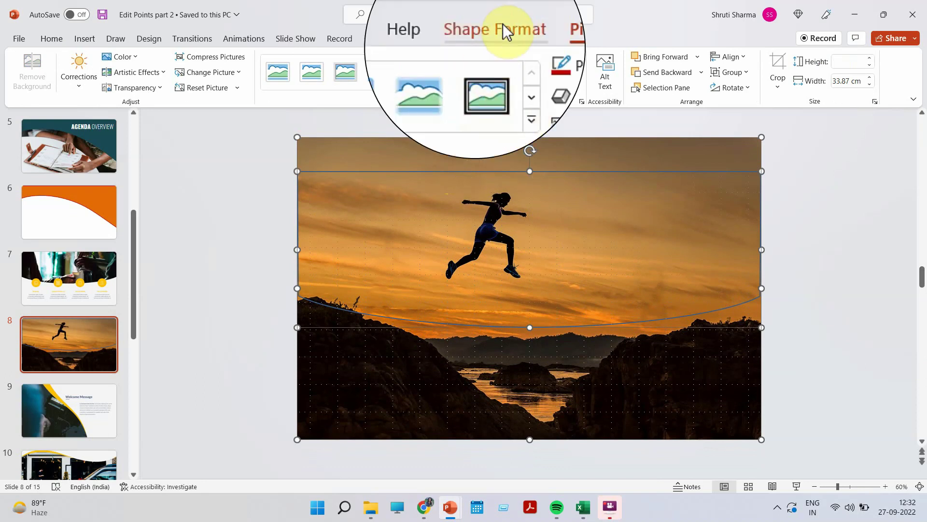
left_click(484, 38)
left_click(129, 87)
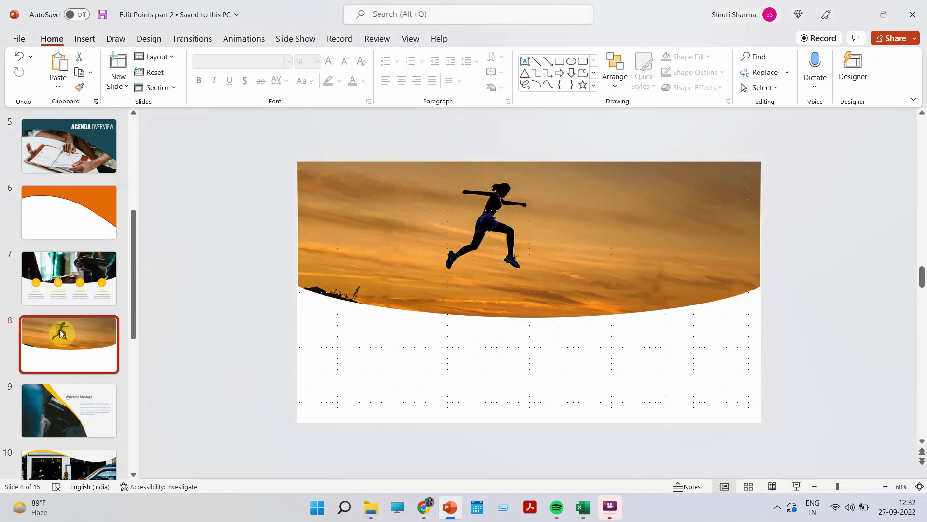
Step: Duplicate slide 8 as slide 9 and replace its picture with the man-at-crossroads photo
key("ctrl+c")
key("ctrl+v")
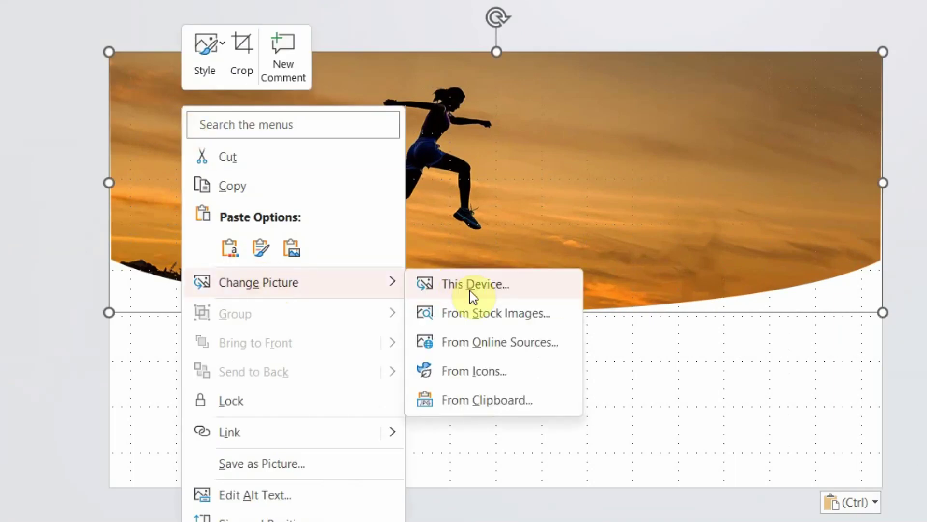
left_click(471, 294)
scroll(473, 297, "down", 10)
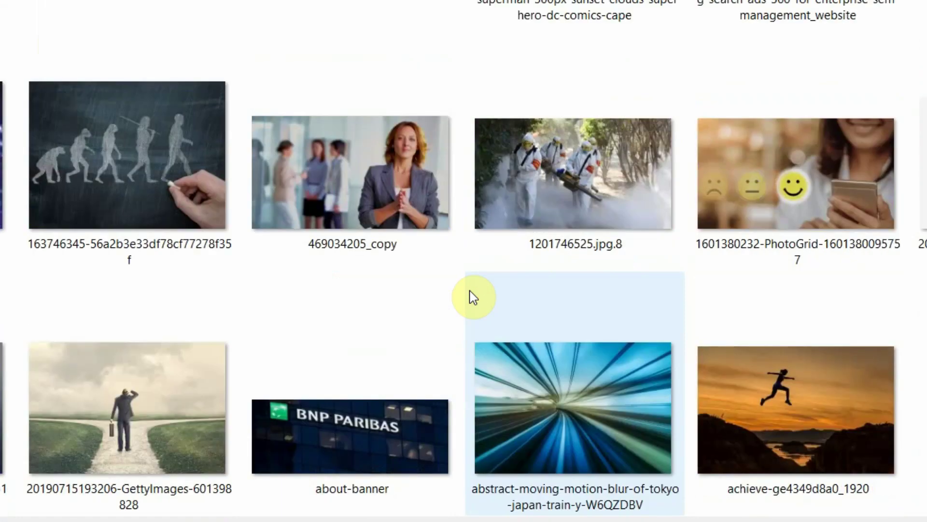
scroll(92, 233, "down", 4)
double_click(133, 155)
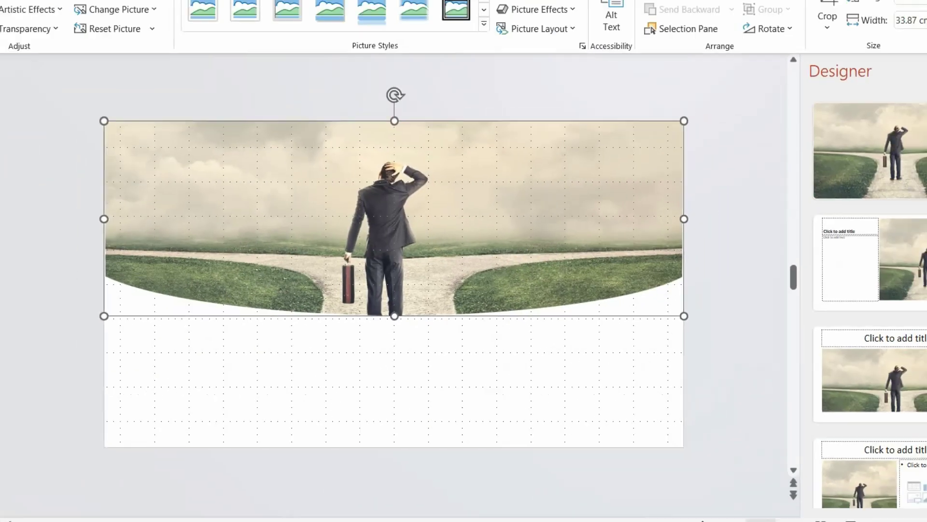
Step: Crop the new photo, shifting it upward within the curved frame
left_click(914, 118)
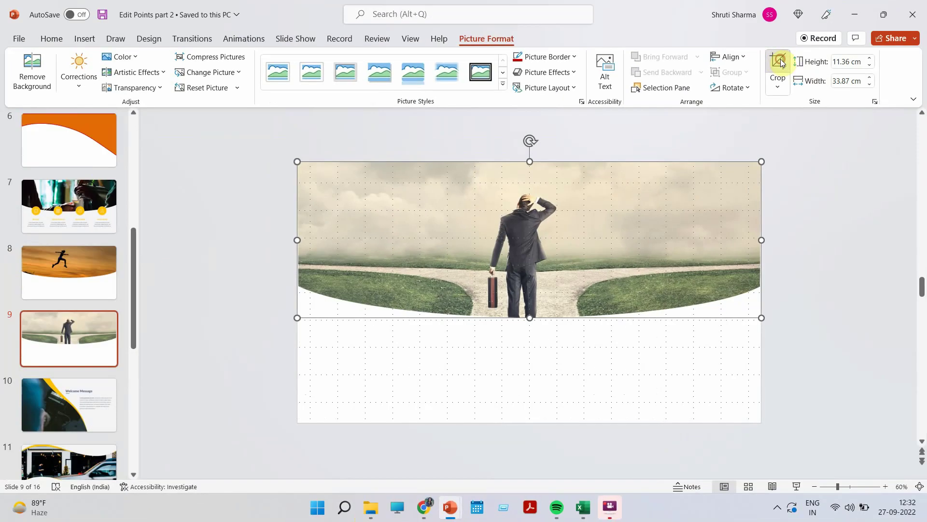
left_click(778, 63)
left_click_drag(520, 312, 520, 263)
left_click(797, 273)
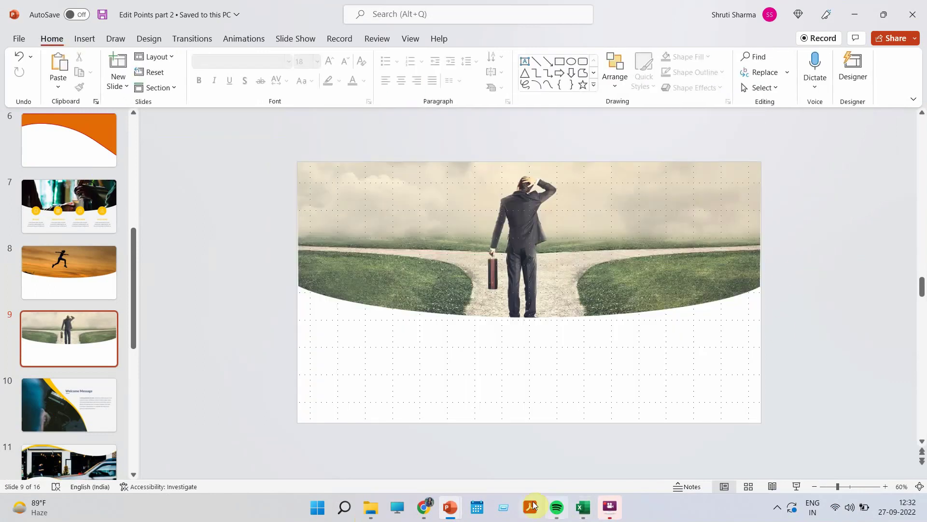
left_click(74, 373)
Step: Go to slide 4 and delete the hands photo
scroll(75, 373, "up", 5)
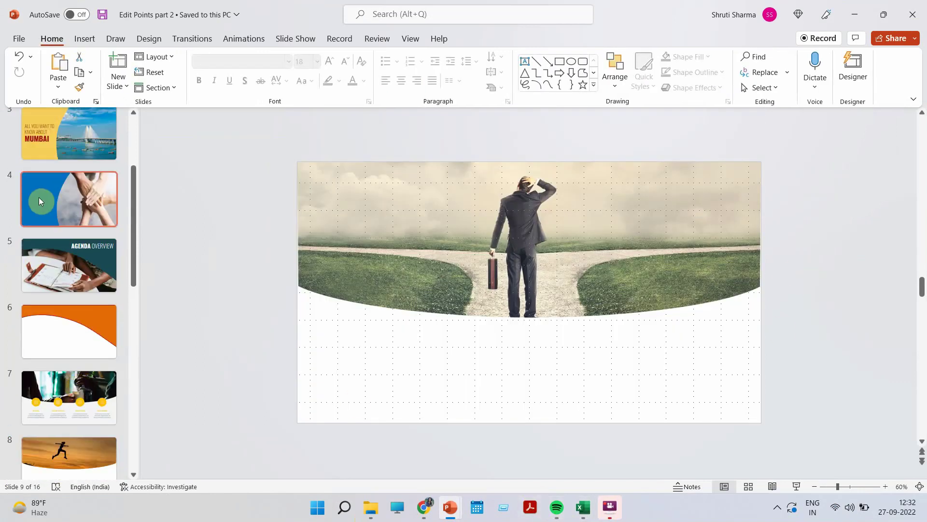
left_click(45, 196)
left_click(689, 314)
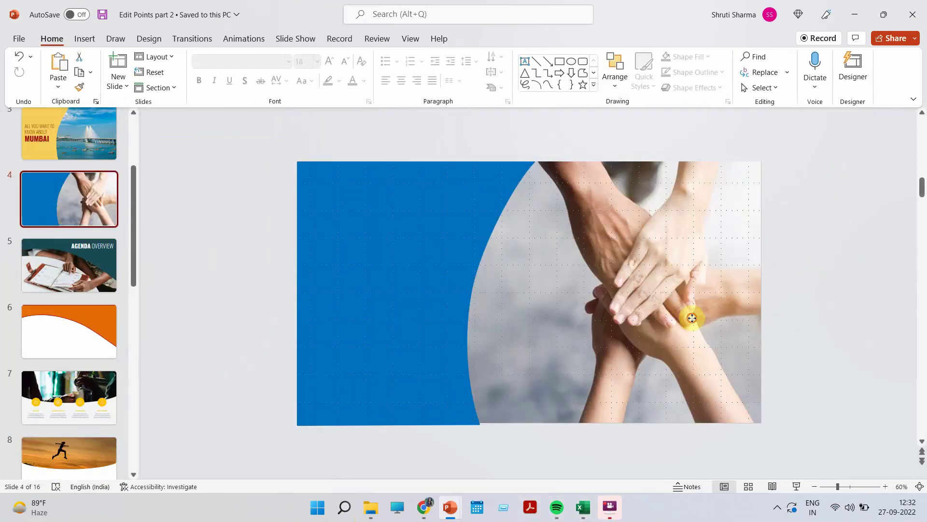
key("Delete")
left_click(387, 314)
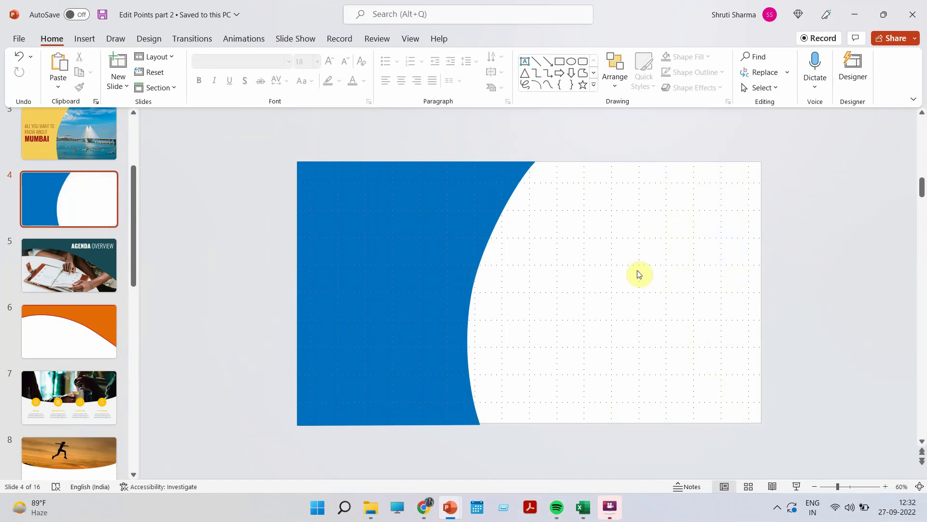
Step: Insert the desk-and-calendar photo from the computer via Insert > Pictures > This Device
left_click(85, 38)
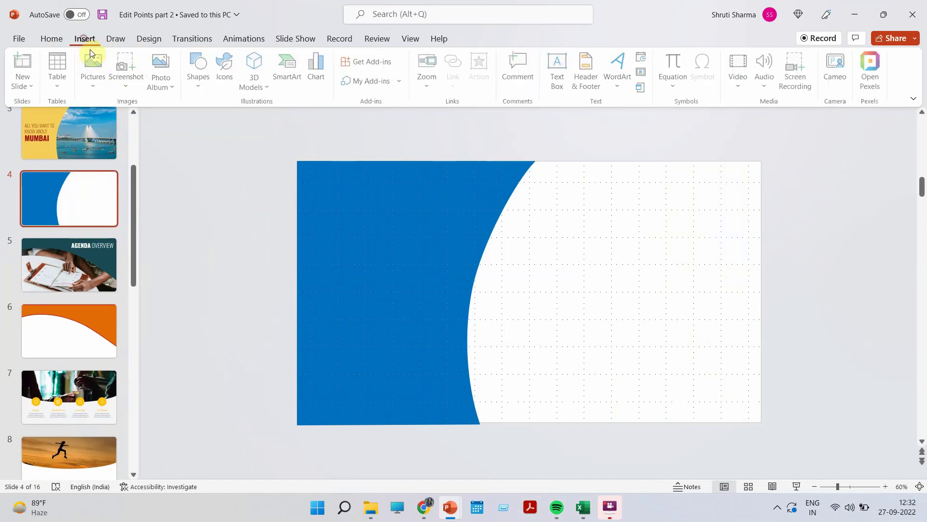
left_click(96, 73)
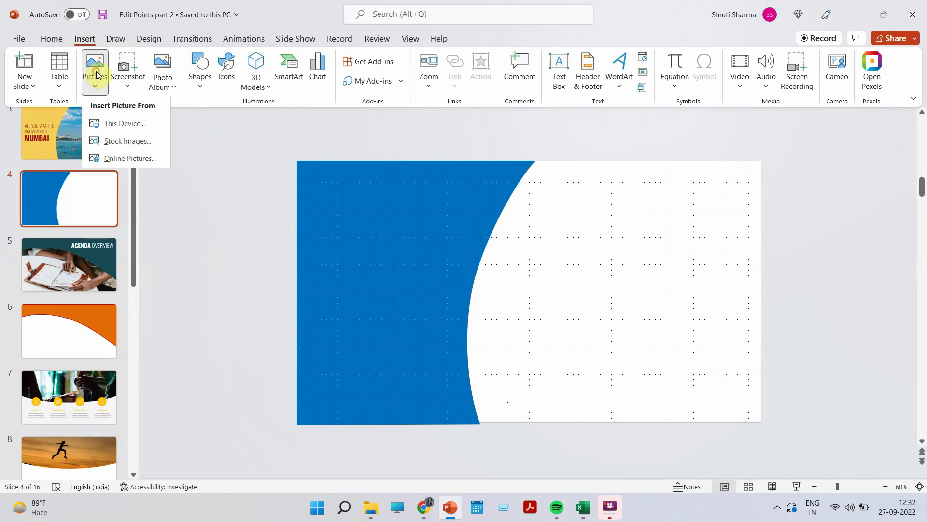
left_click(121, 123)
scroll(531, 309, "down", 5)
scroll(532, 313, "down", 5)
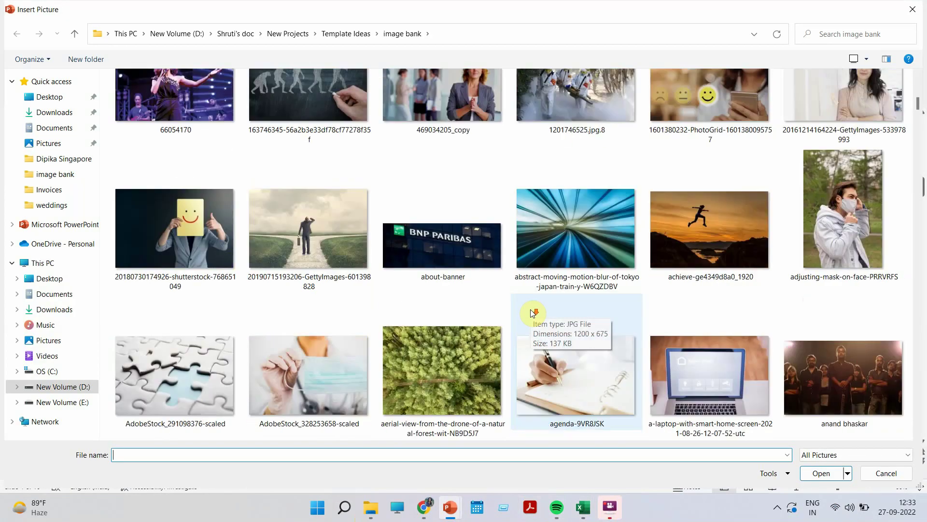
scroll(533, 313, "down", 15)
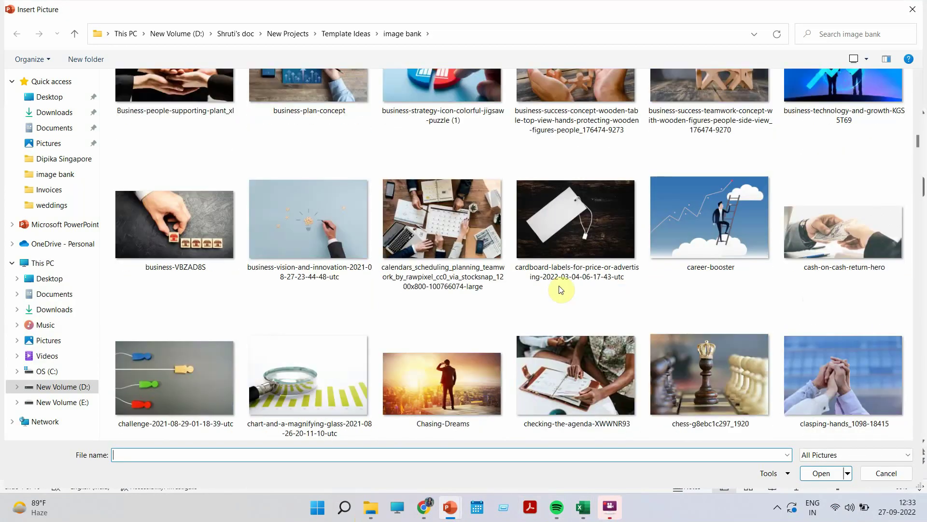
double_click(434, 200)
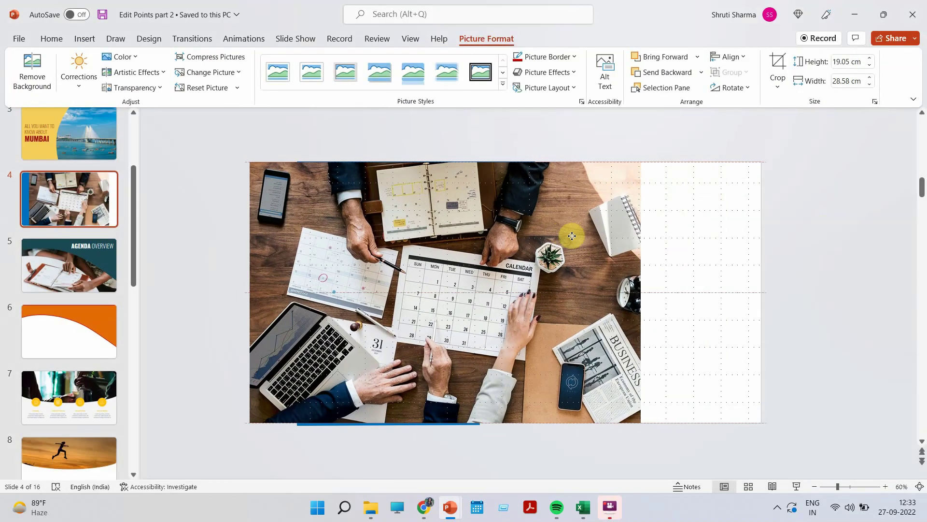
Step: Send the calendar photo behind the blue shape, set the shape to No Fill, and nudge the photo left
right_click(439, 196)
left_click(483, 359)
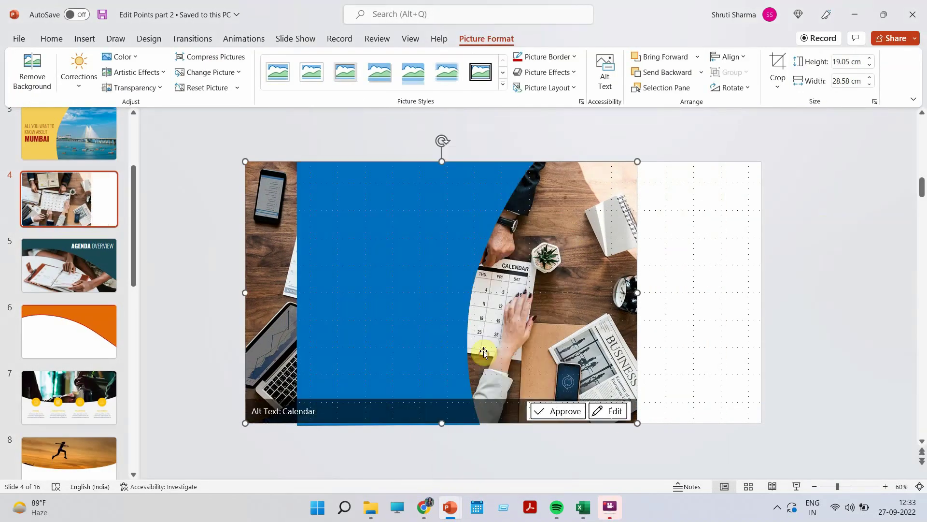
left_click(409, 238)
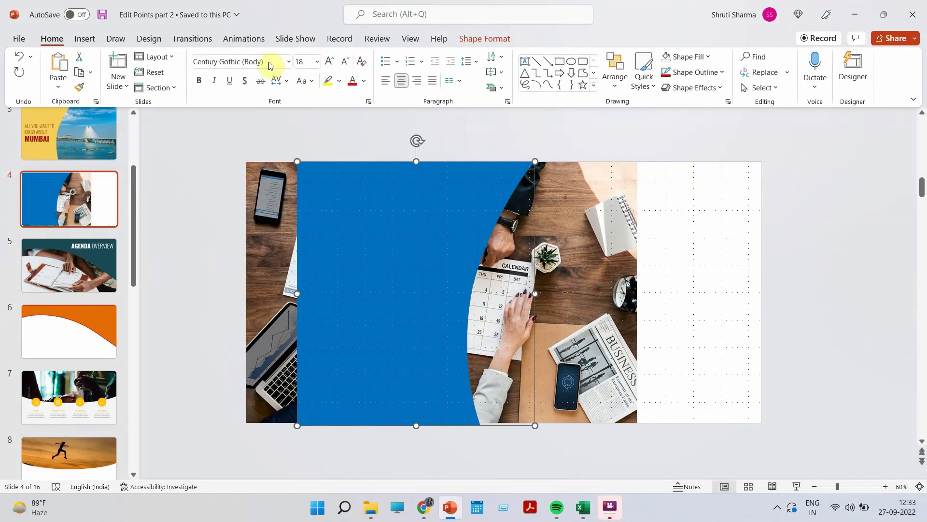
left_click(672, 64)
left_click(604, 342)
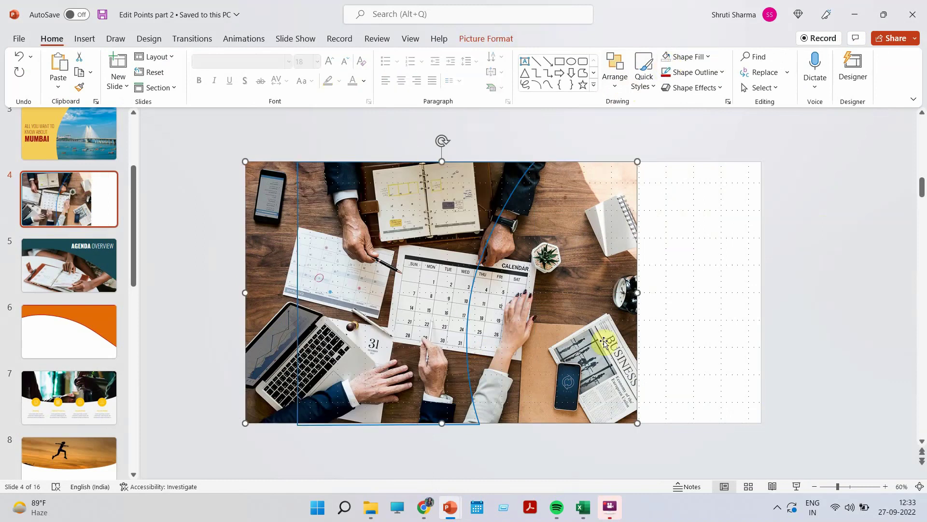
key("Left")
key("Left")
key("Left")
key("Left")
key("Left")
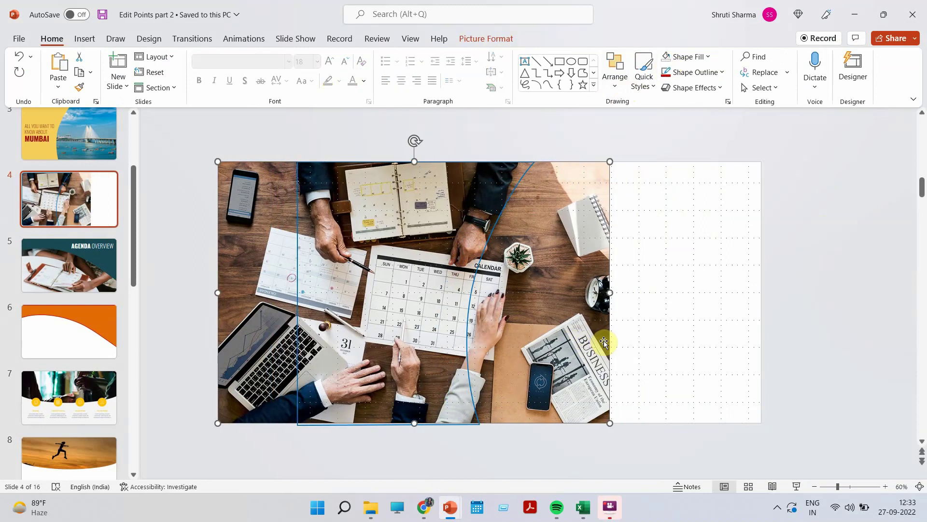
key("Left")
key("Left")
key("Left")
Step: Intersect the photo with the curved shape using Merge Shapes, then preview the slide show
left_click(505, 216, "shift")
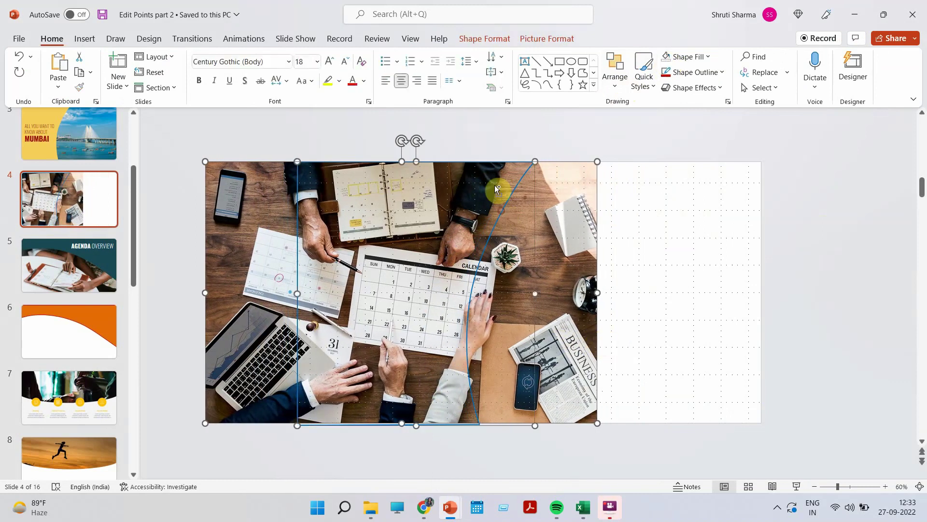
left_click(497, 40)
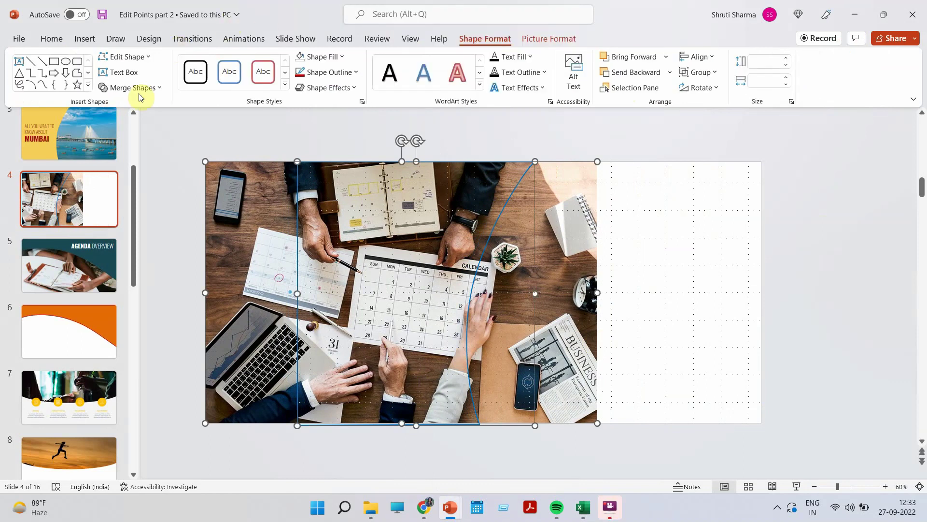
left_click(140, 88)
left_click(144, 144)
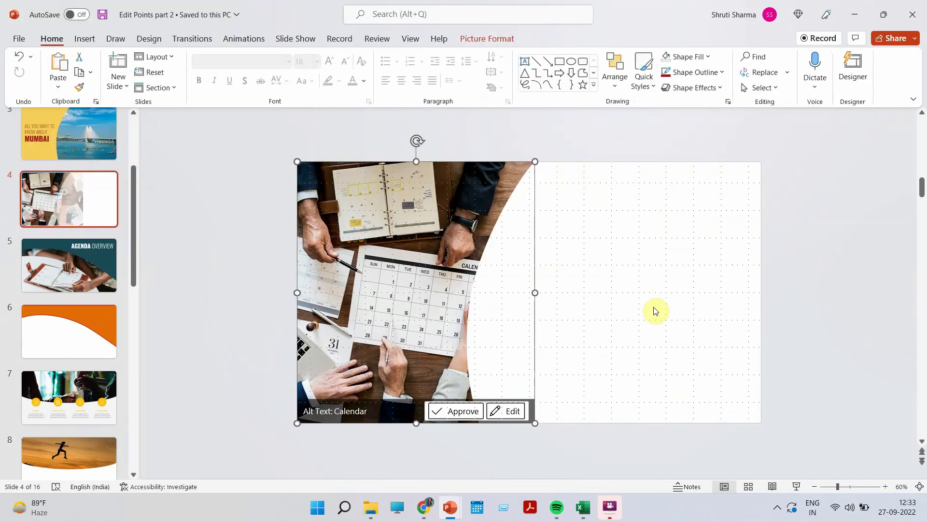
left_click(679, 313)
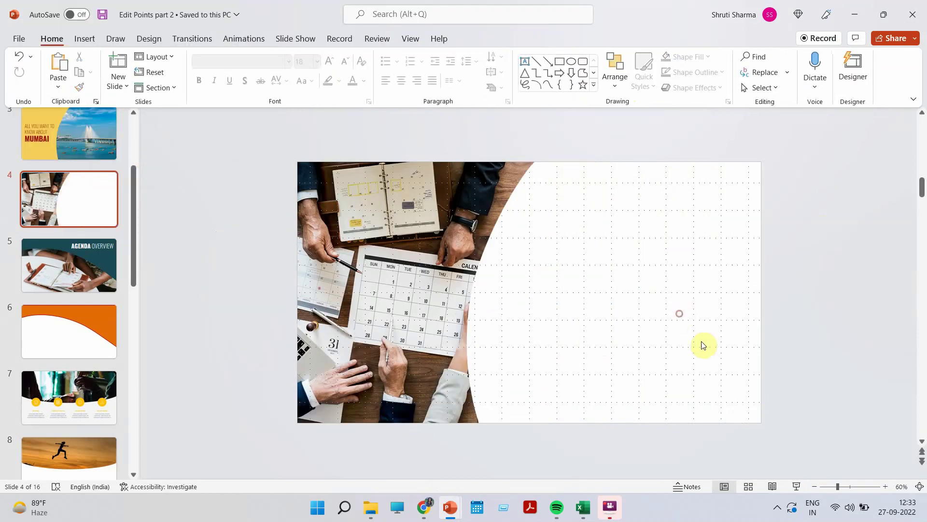
left_click(802, 485)
Step: Exit the slide show, go to slide 11, and draw a rectangle across the street-photo band
key("Escape")
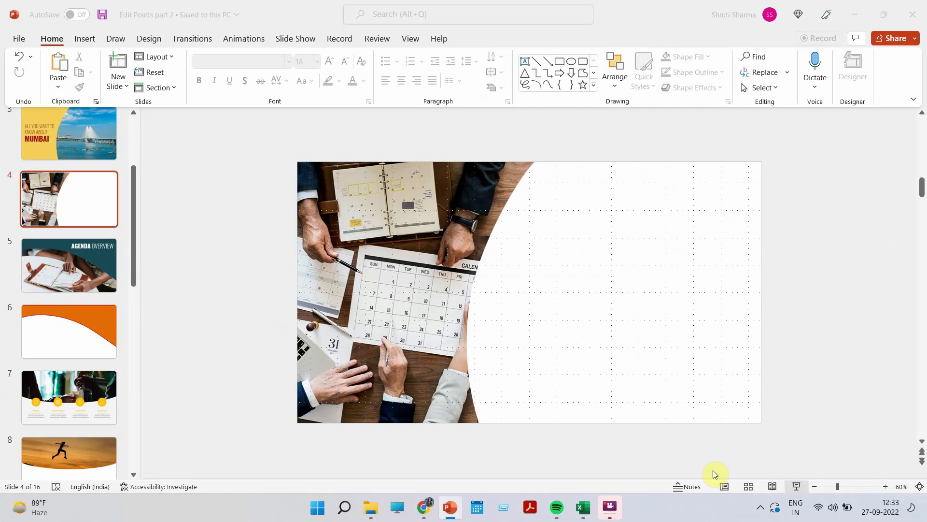
scroll(43, 339, "down", 5)
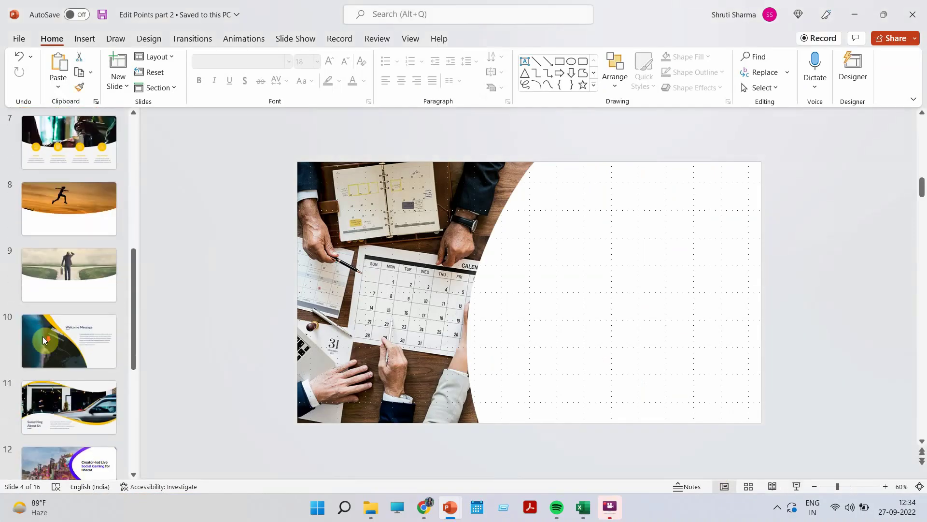
left_click(54, 248)
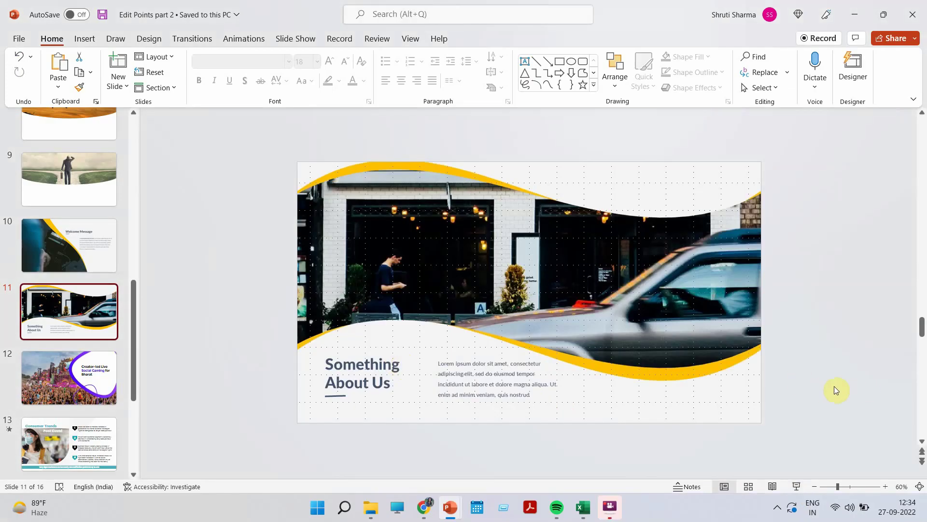
left_click(84, 38)
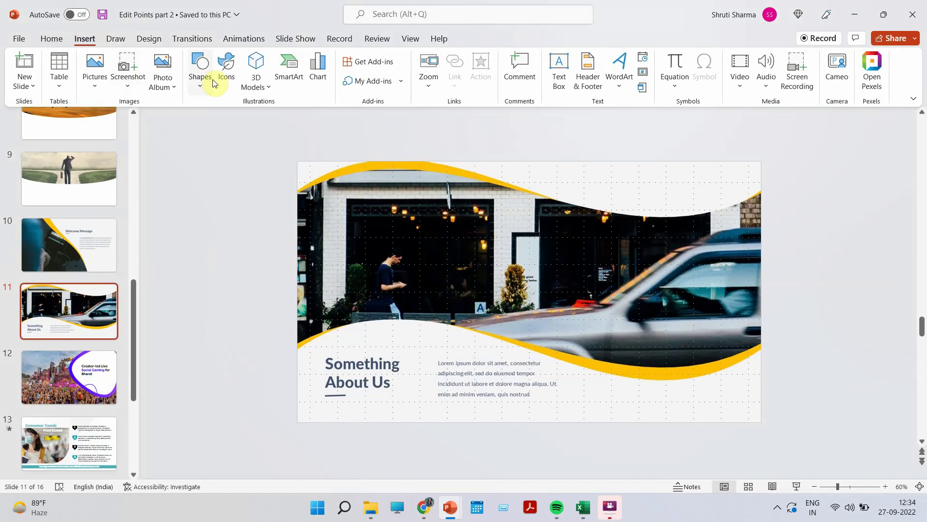
left_click(200, 72)
left_click(230, 122)
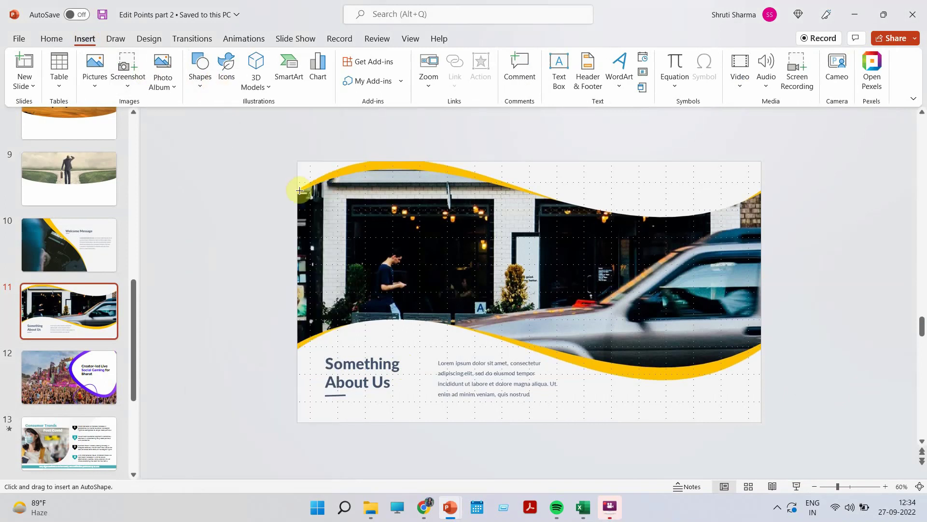
left_click_drag(296, 190, 762, 345)
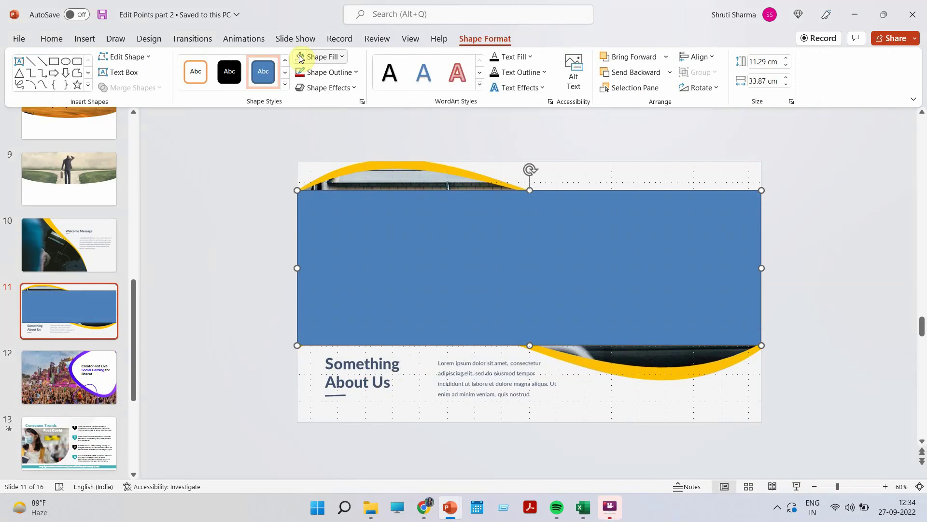
Step: Set the rectangle to No Fill and enter Edit Points mode
left_click(301, 57)
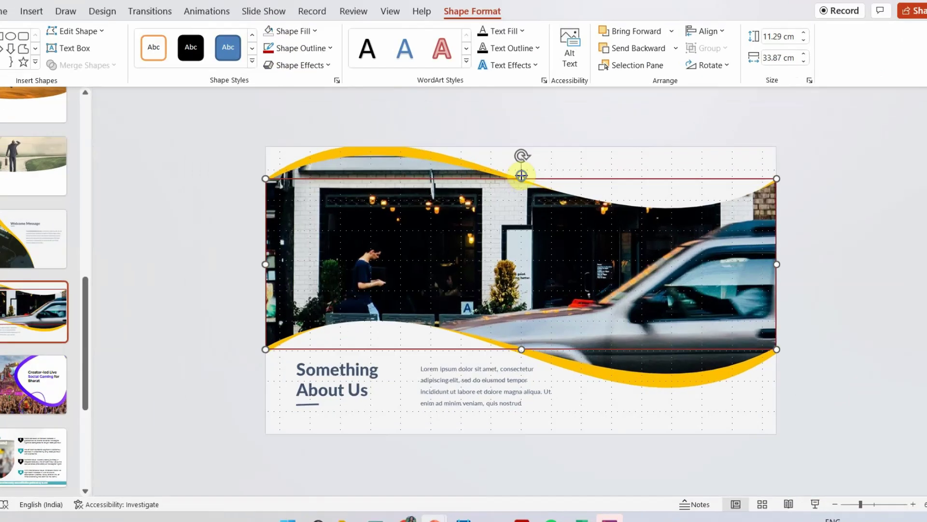
right_click(528, 189)
left_click(565, 246)
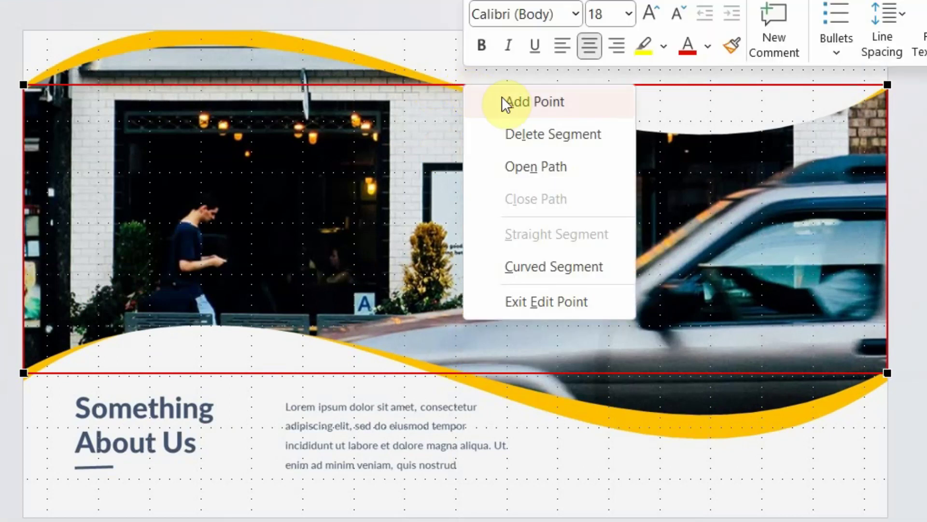
Step: Add midpoints to the top and bottom edges and drag curve handles to trace the photo's waves
left_click(512, 103)
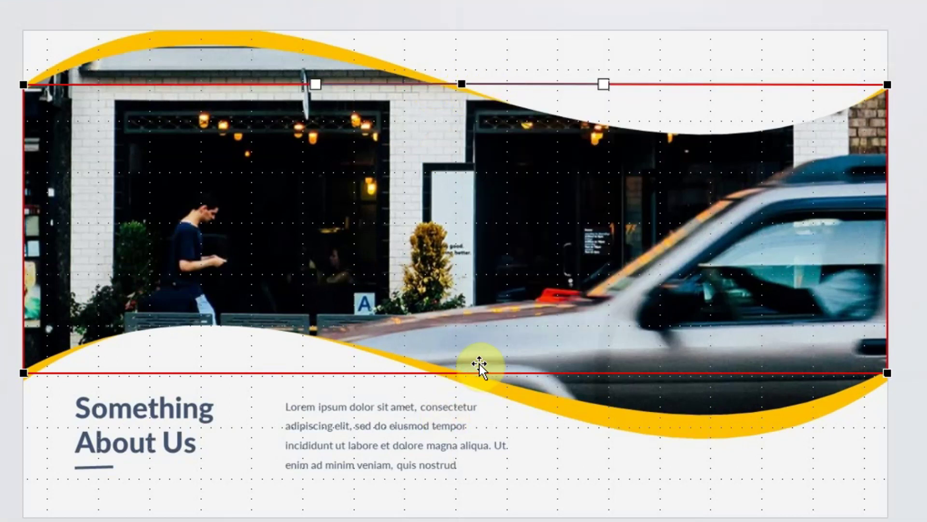
right_click(464, 372)
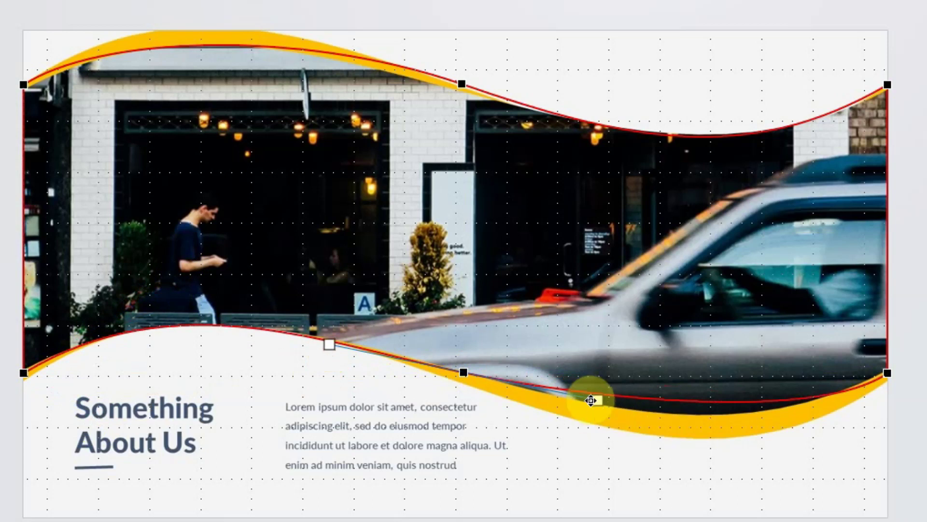
left_click_drag(597, 400, 596, 410)
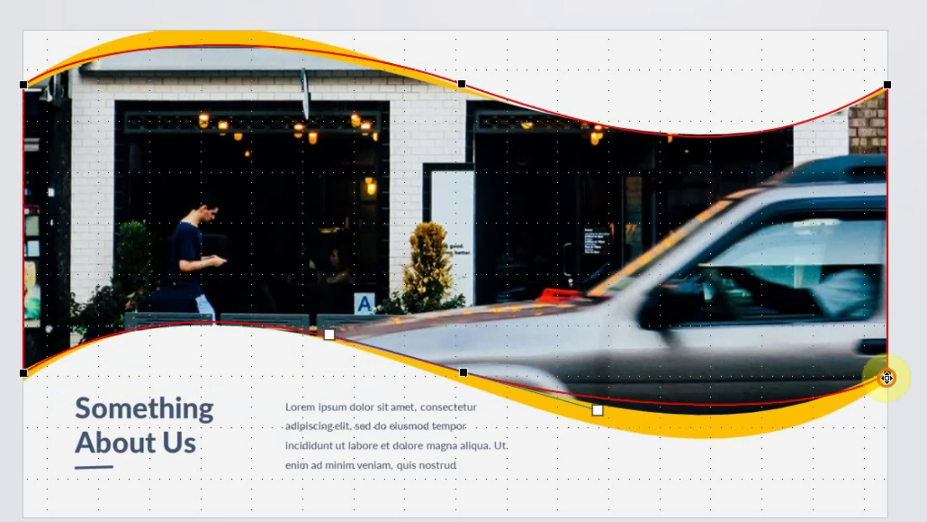
left_click(887, 373)
left_click_drag(813, 420, 756, 441)
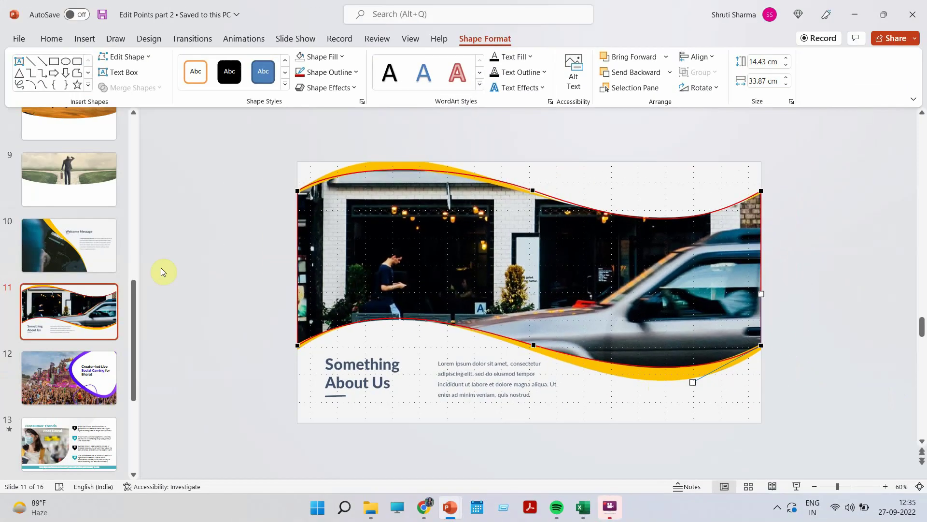
Step: Add a blank slide 12 after slide 11 and paste the wavy outline onto it
left_click(161, 269)
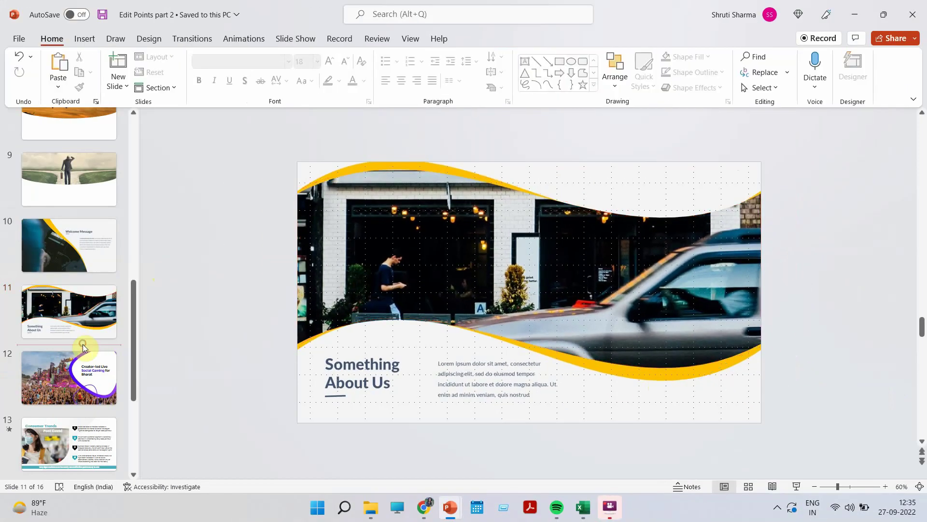
left_click(83, 344)
key("Return")
left_click(253, 262)
key("ctrl+a")
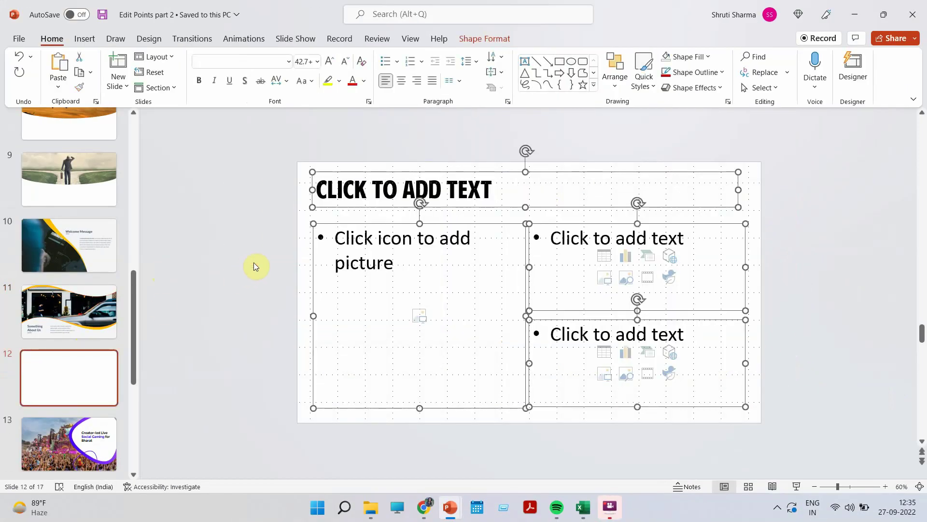
key("Delete")
key("ctrl+v")
left_click(222, 220)
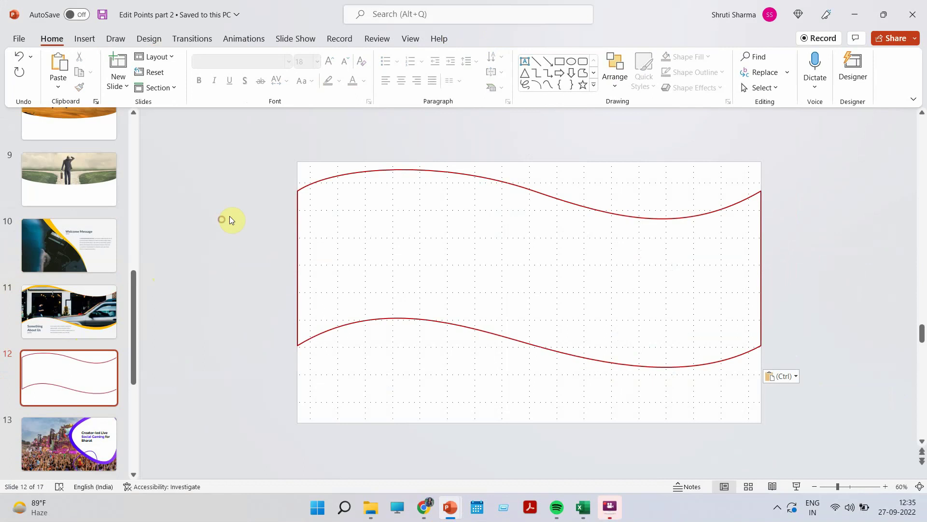
Step: Insert the hands-planting-a-seedling photo from the computer
left_click(84, 38)
left_click(94, 67)
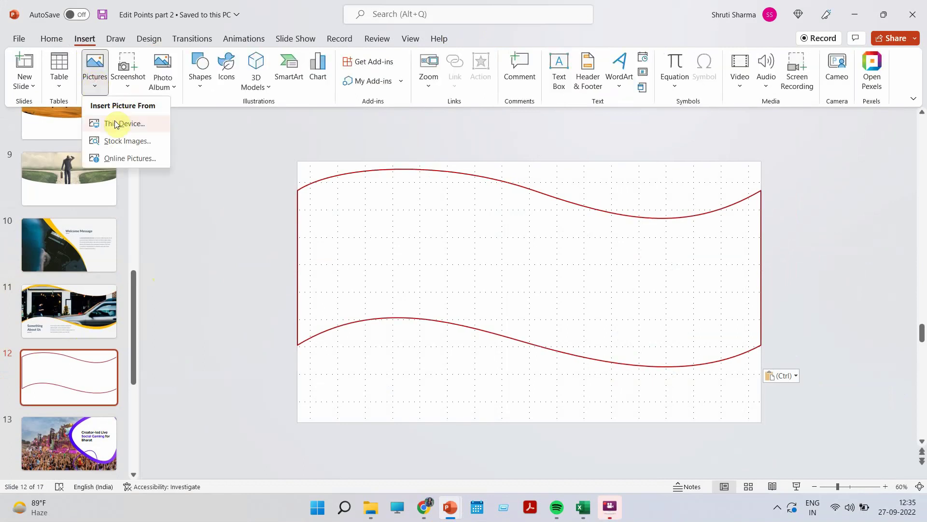
left_click(114, 124)
scroll(549, 305, "down", 10)
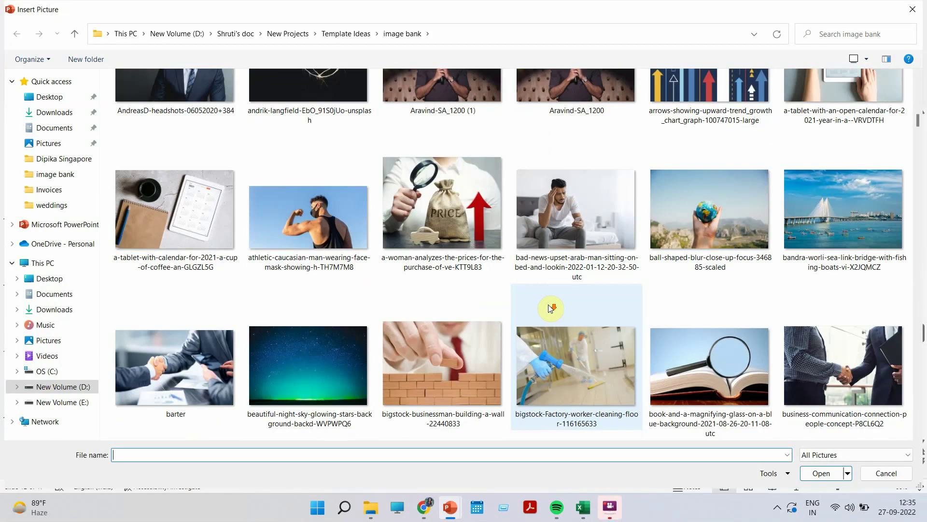
scroll(550, 308, "down", 5)
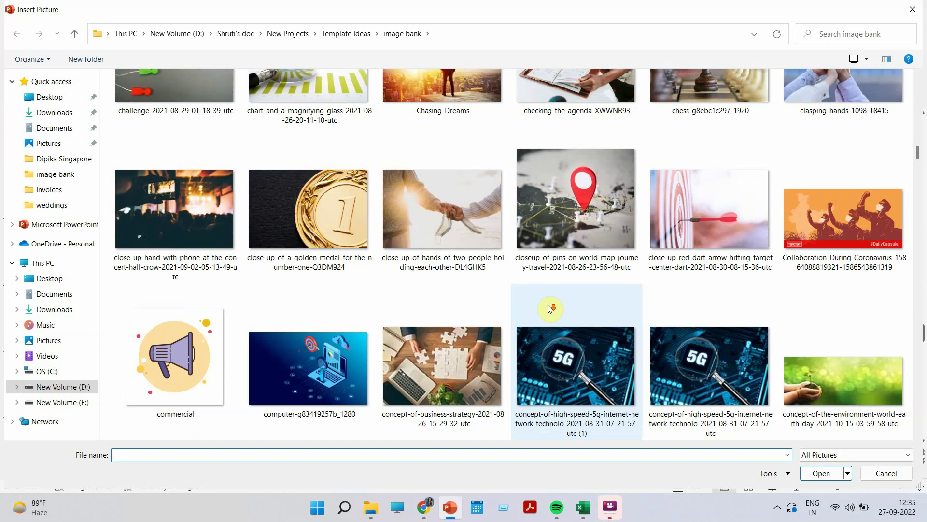
scroll(548, 305, "down", 5)
double_click(564, 216)
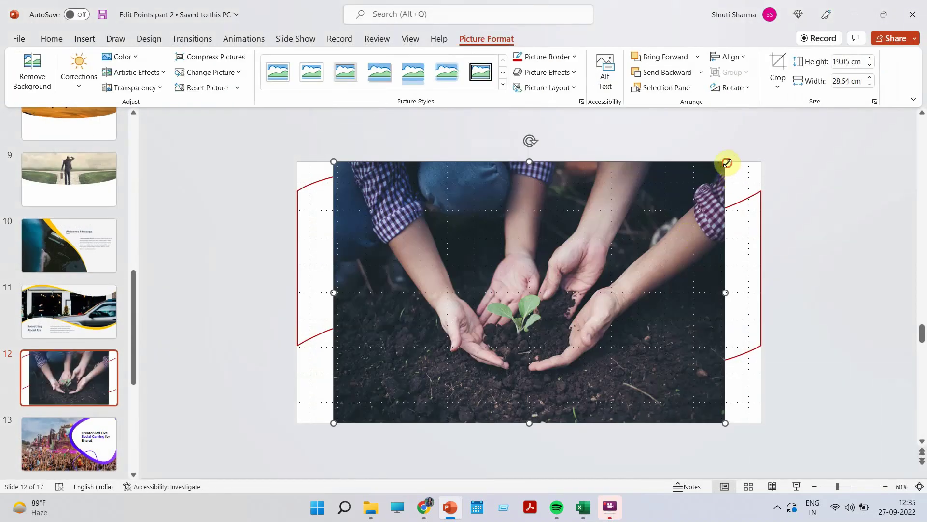
Step: Enlarge the seedling photo to span the slide, send it to back, and nudge it up
left_click_drag(728, 163, 762, 138)
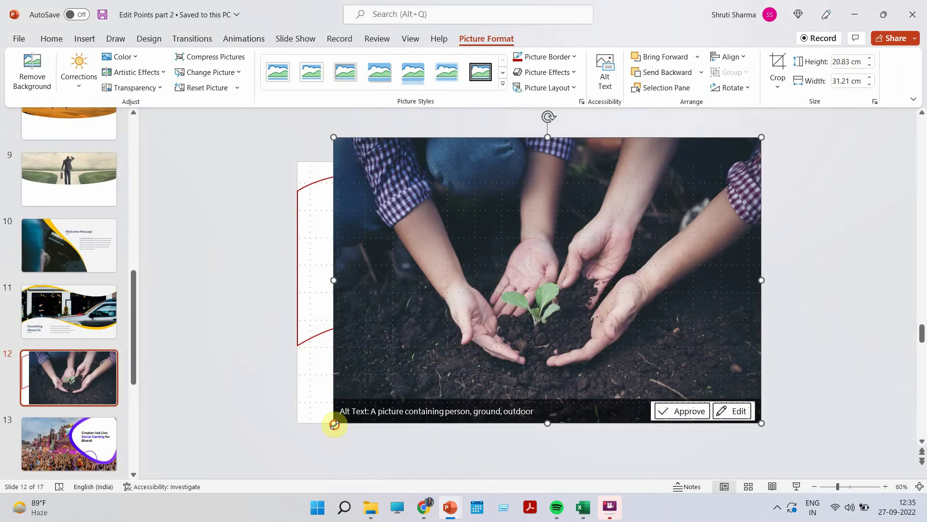
left_click_drag(334, 424, 298, 447)
right_click(408, 394)
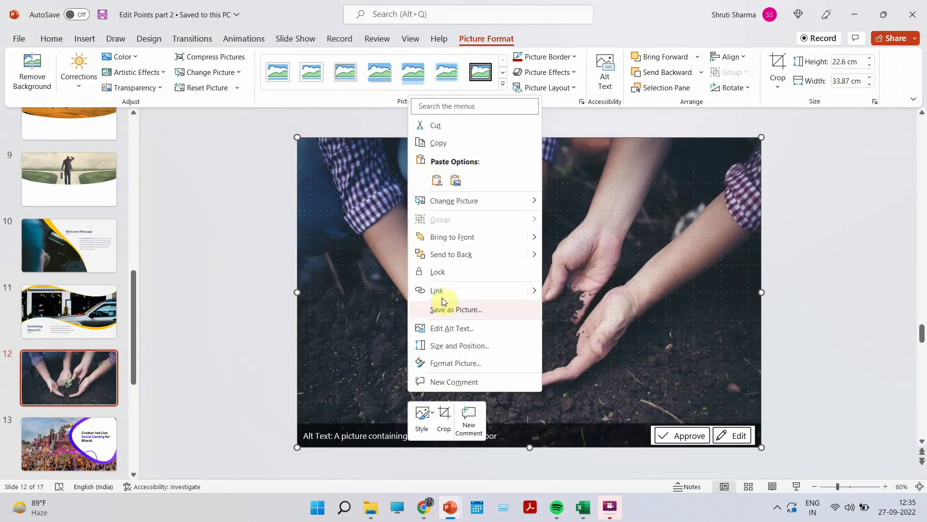
left_click(451, 253)
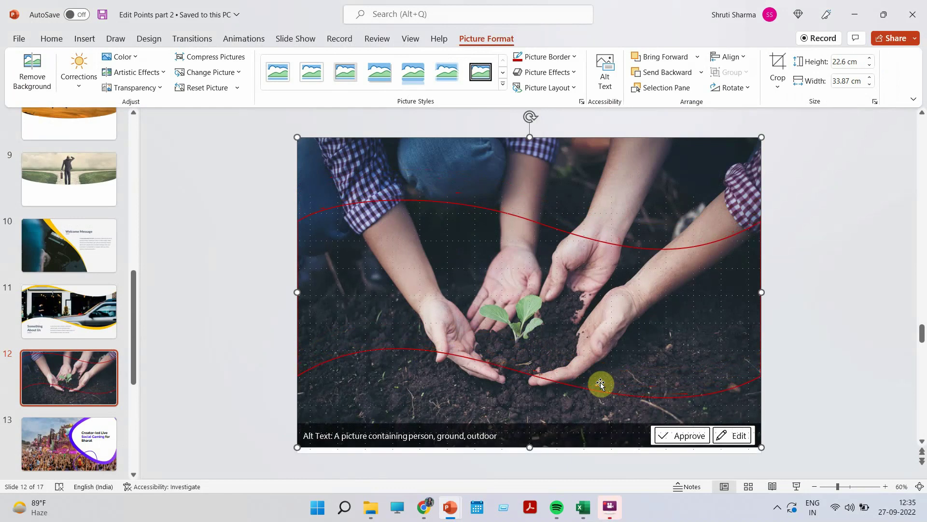
key("Up")
key("Up")
key("Up")
key("Up")
key("Up")
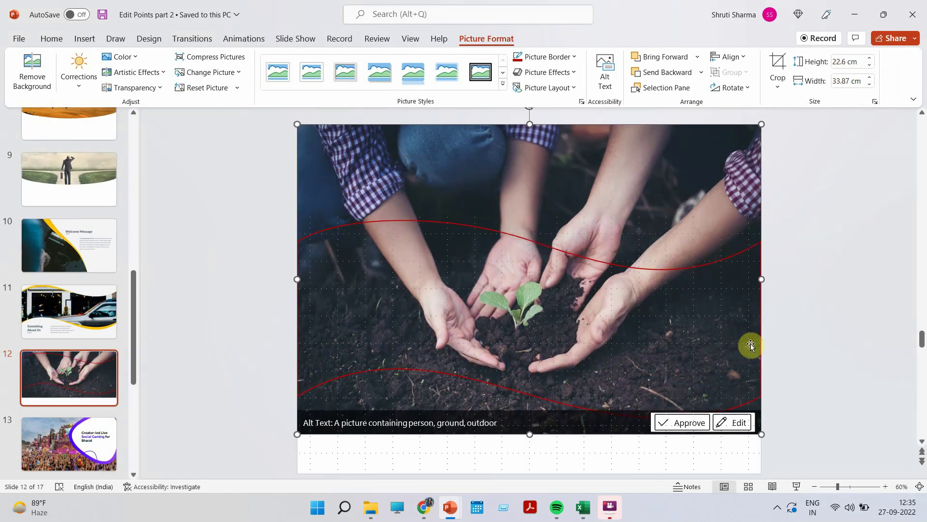
left_click(818, 344)
Step: Select the photo and wavy shape, then apply Merge Shapes > Intersect
left_click(531, 161)
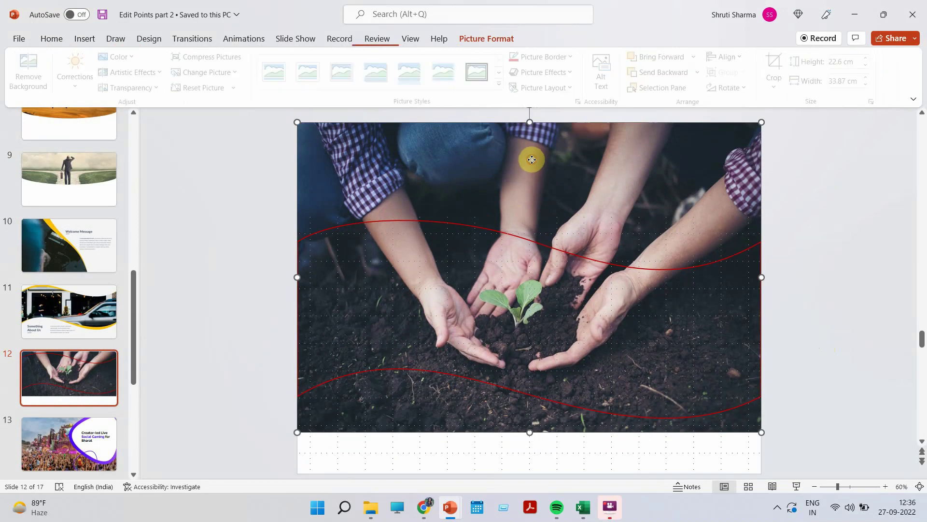
left_click(449, 226)
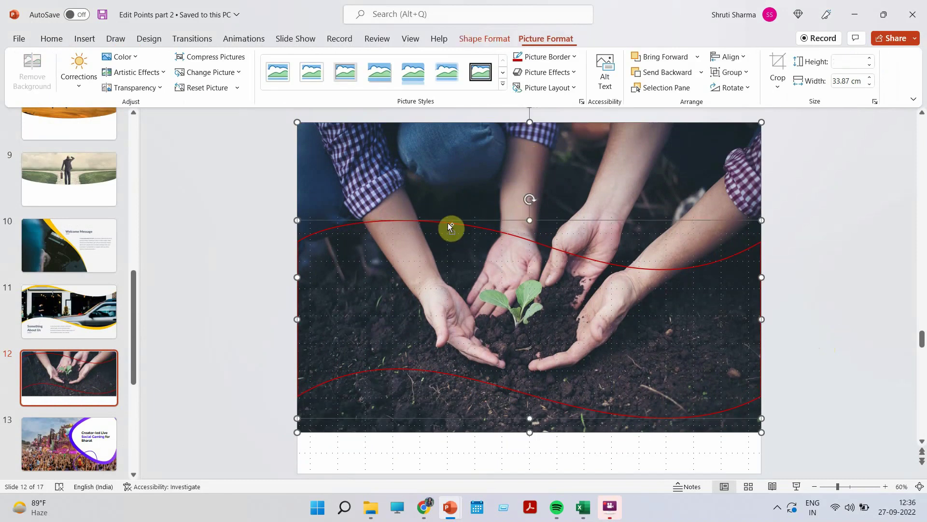
left_click(482, 42)
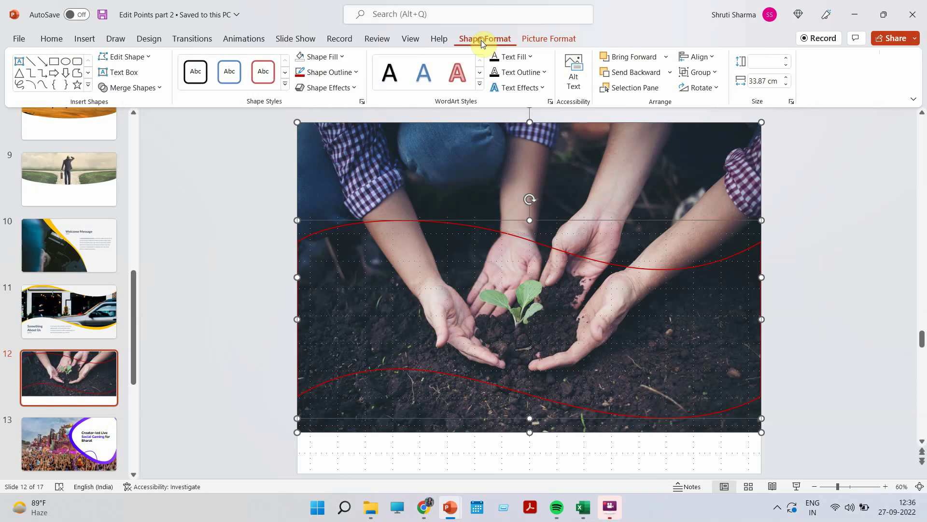
left_click(139, 94)
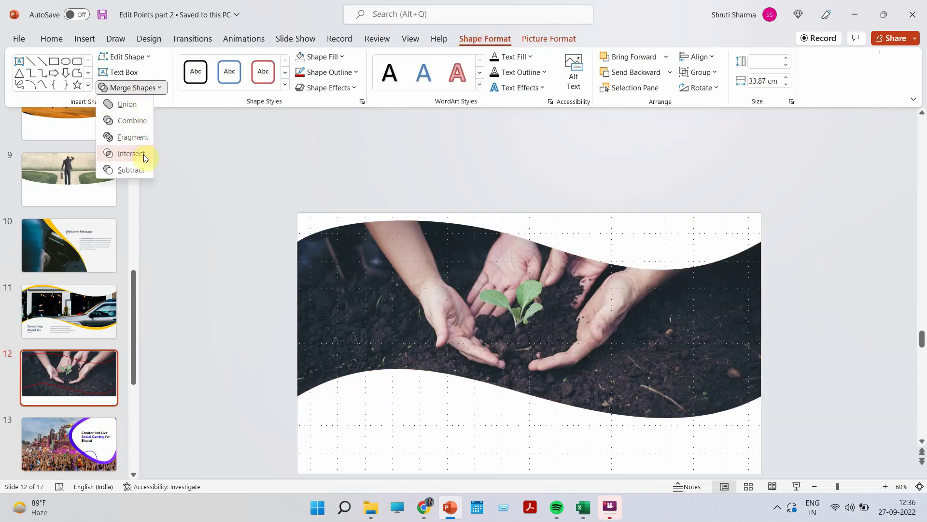
left_click(143, 155)
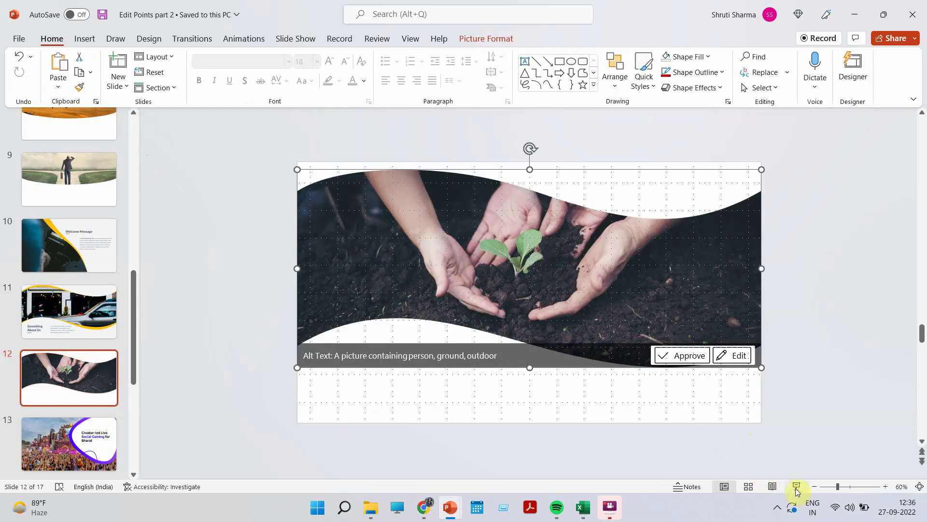